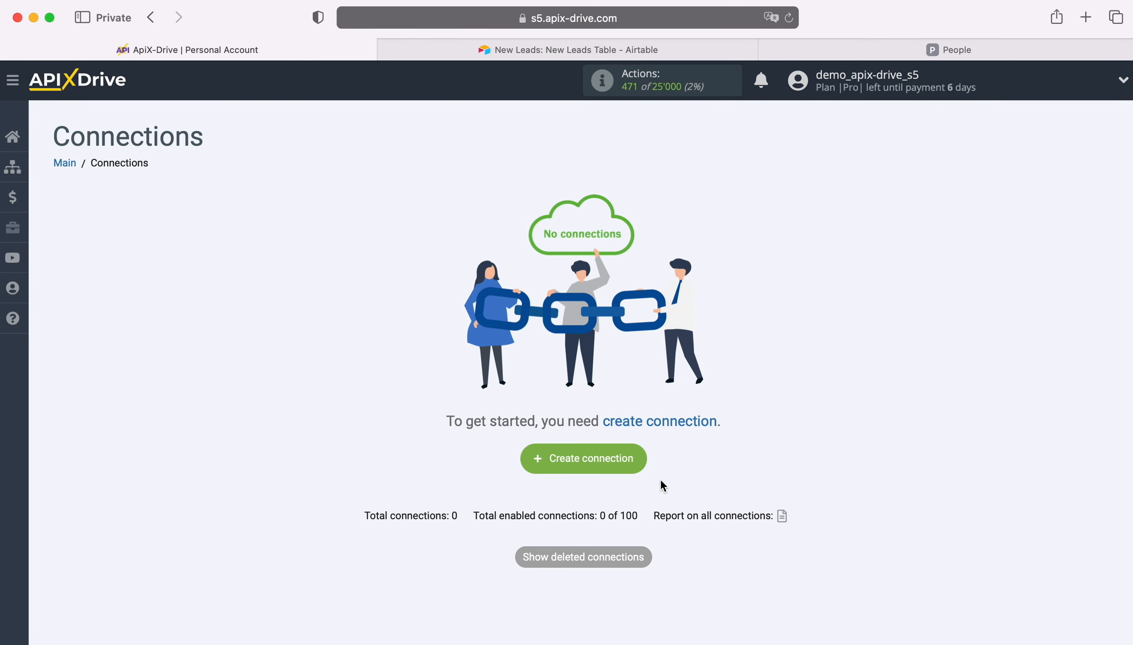
Start a new connection and choose Pipedrive as the data source system
{"action": "left_click", "coordinate": [640, 455]}
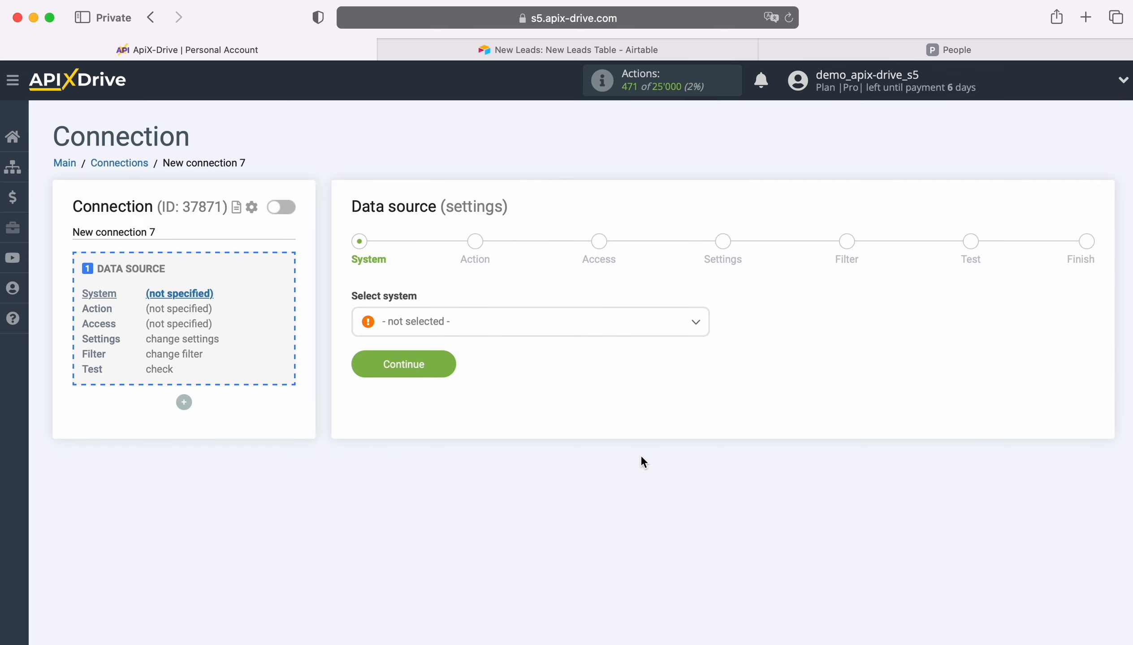
{"action": "left_click", "coordinate": [518, 331]}
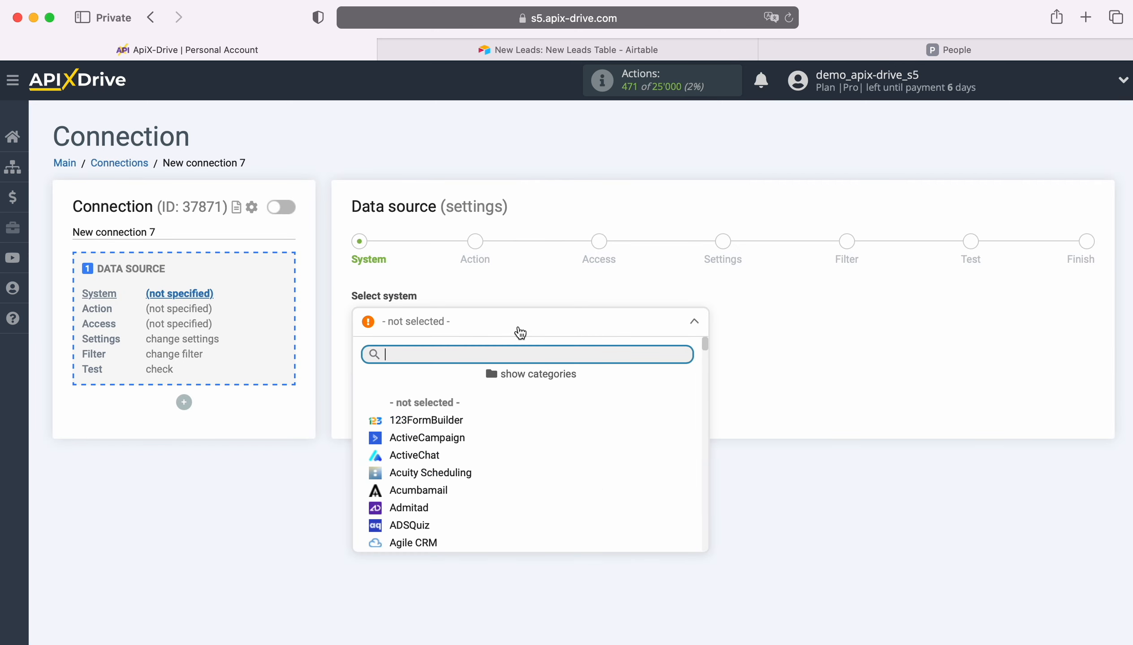
{"action": "scroll", "coordinate": [598, 489], "scroll_direction": "down", "scroll_amount": 10}
{"action": "scroll", "coordinate": [597, 489], "scroll_direction": "down", "scroll_amount": 15}
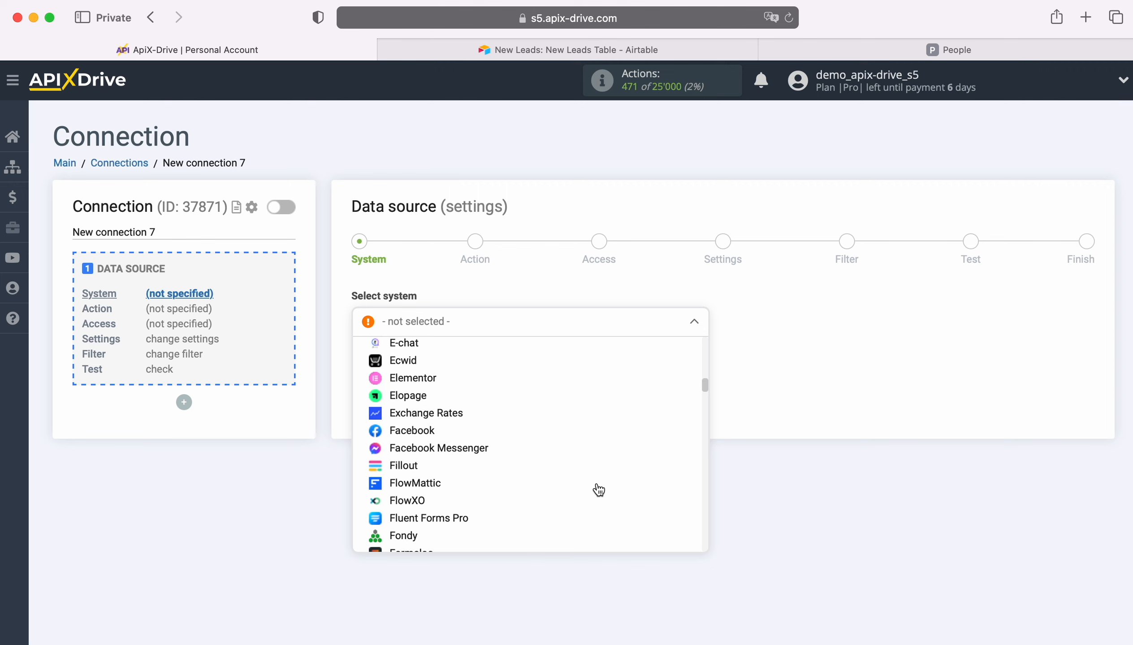
{"action": "scroll", "coordinate": [597, 489], "scroll_direction": "down", "scroll_amount": 15}
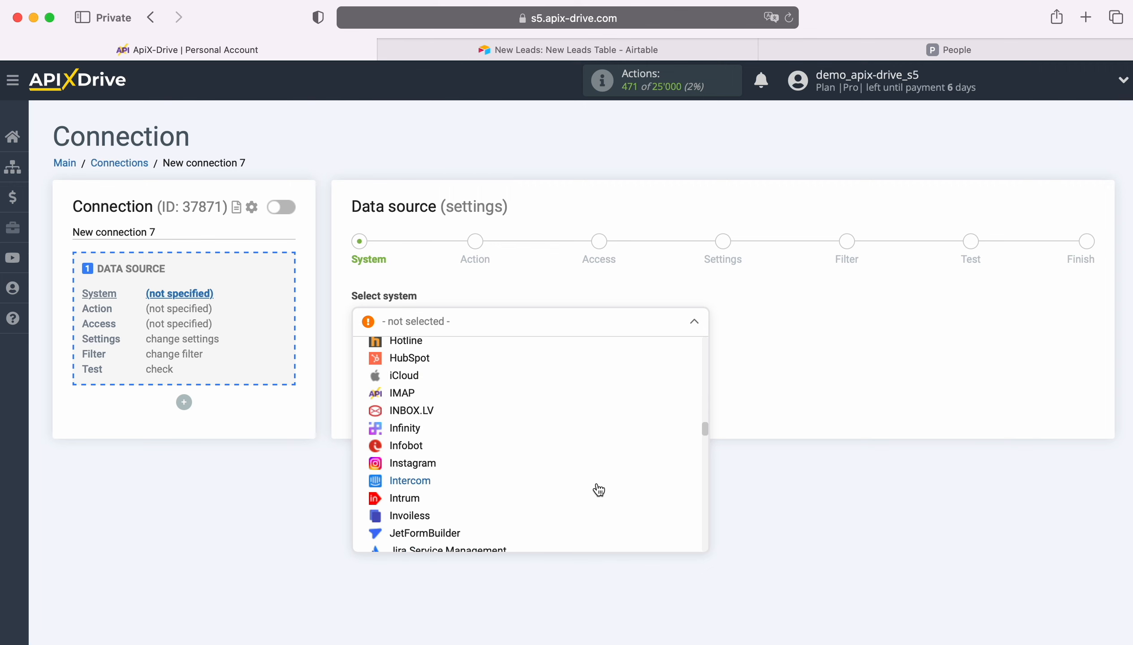
{"action": "scroll", "coordinate": [597, 489], "scroll_direction": "down", "scroll_amount": 6}
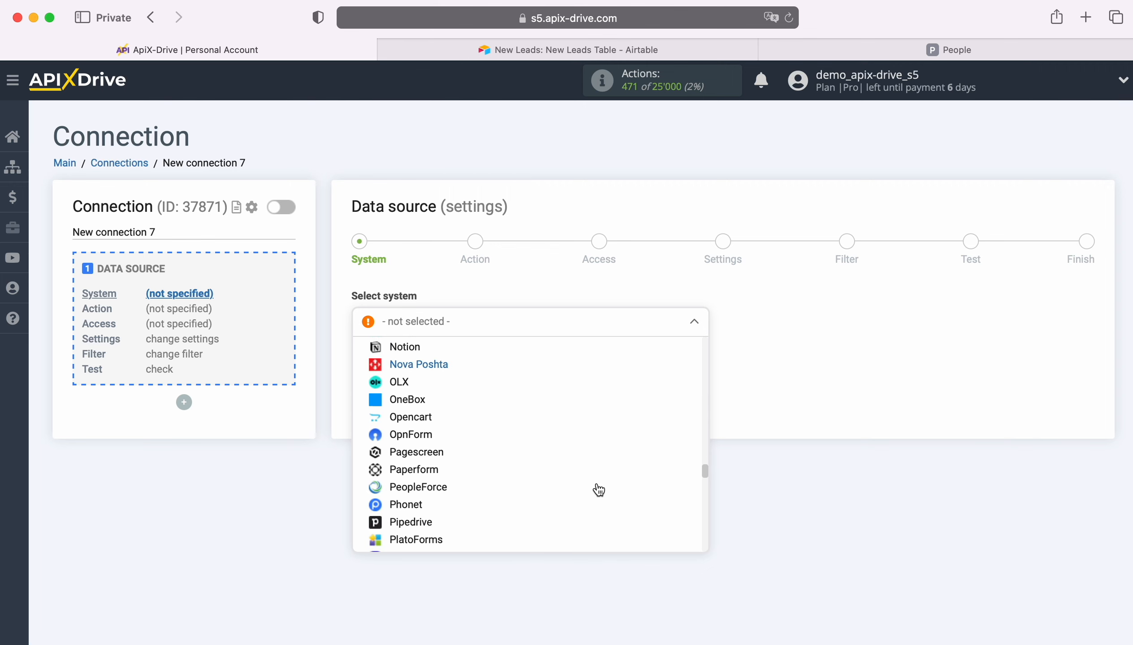
{"action": "left_click", "coordinate": [399, 504]}
Set the Pipedrive action to Get CONTACTS (new) and continue to account access
{"action": "left_click", "coordinate": [447, 365]}
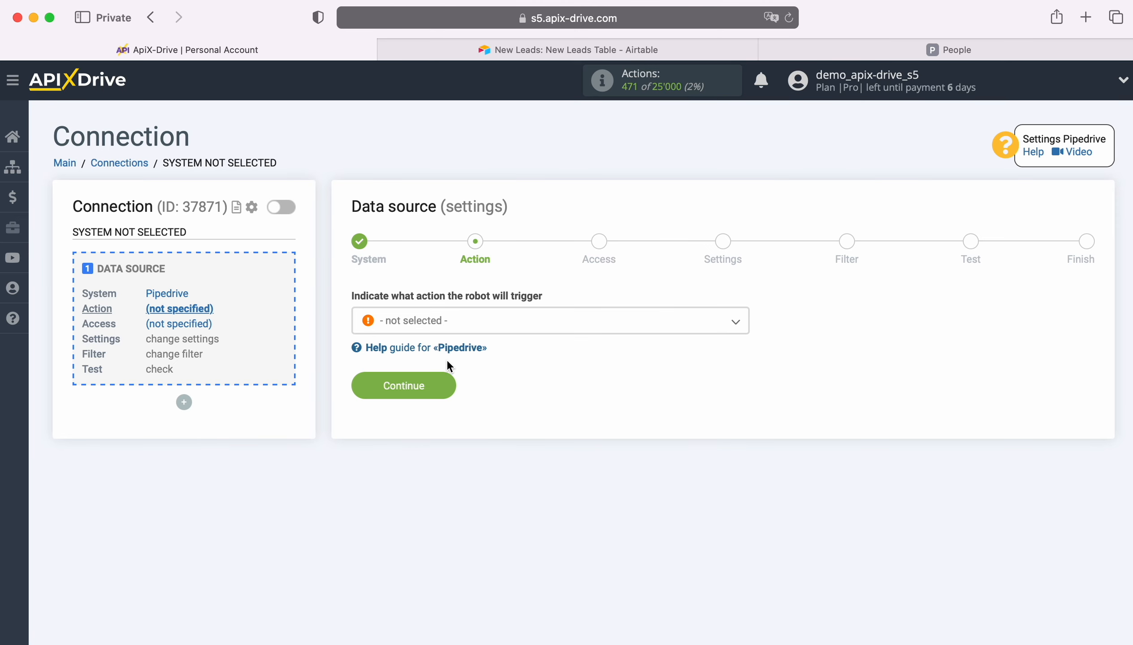
{"action": "left_click", "coordinate": [516, 325]}
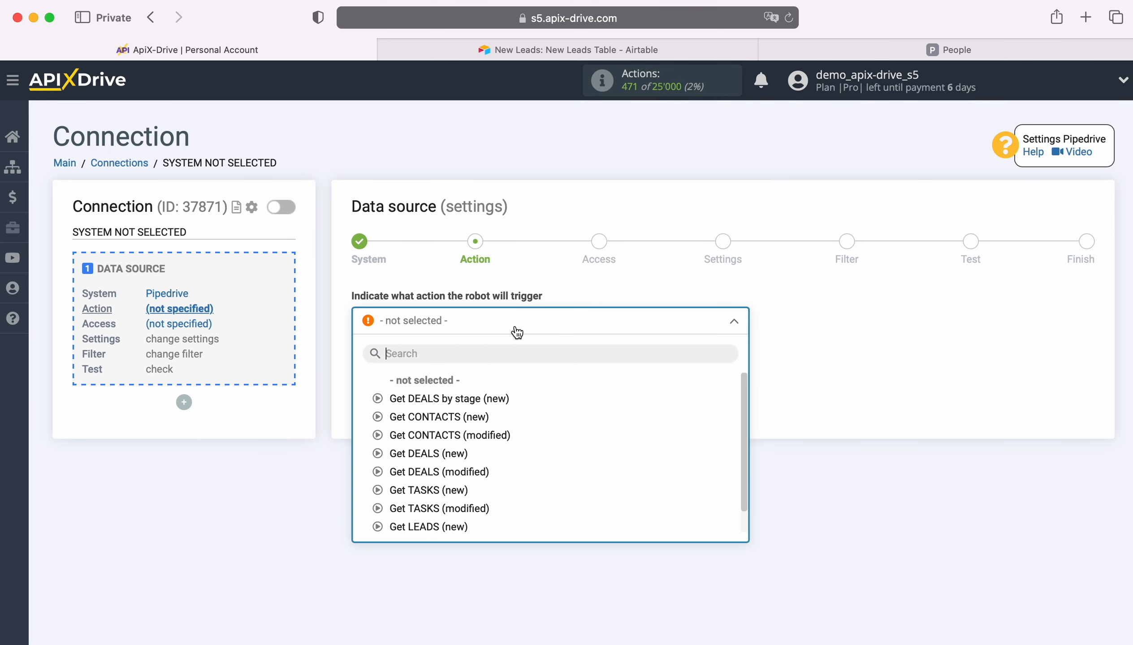
{"action": "left_click", "coordinate": [472, 418]}
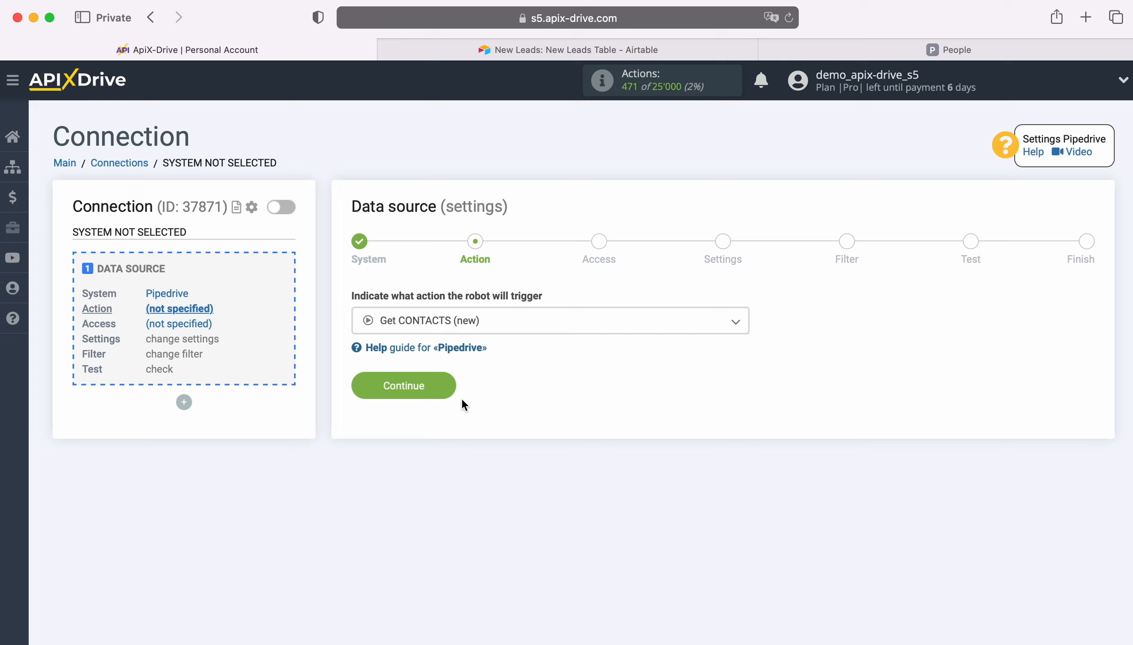
{"action": "left_click", "coordinate": [448, 386]}
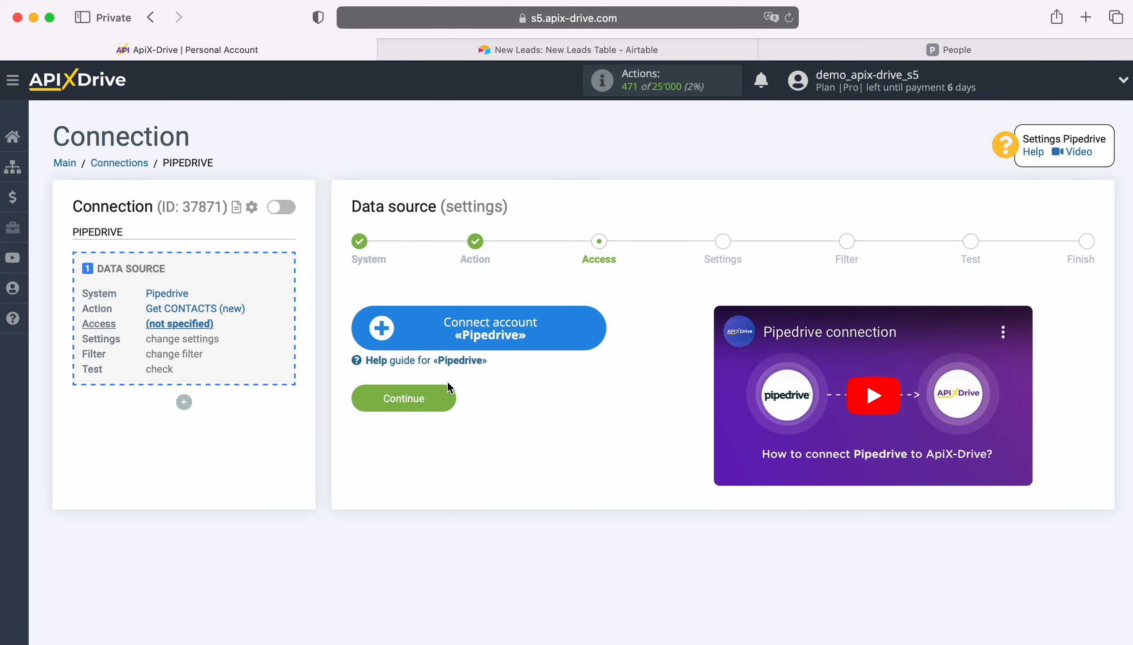
Open the Pipedrive account connection form, then switch to the Pipedrive People tab
{"action": "left_click", "coordinate": [596, 328]}
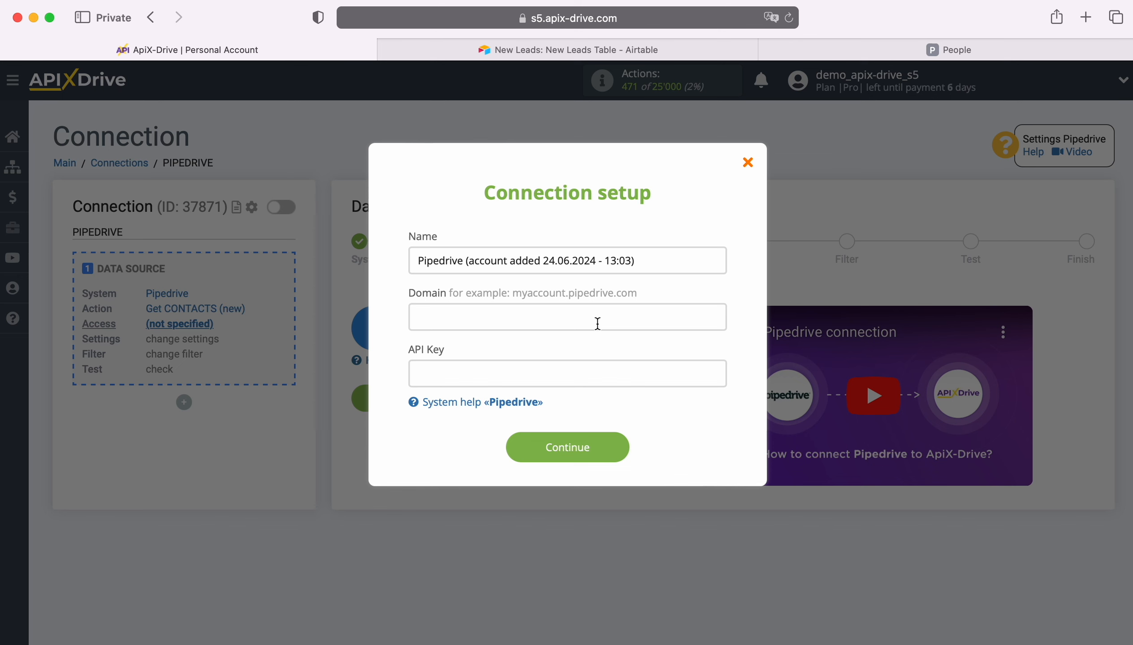
{"action": "left_click", "coordinate": [933, 50]}
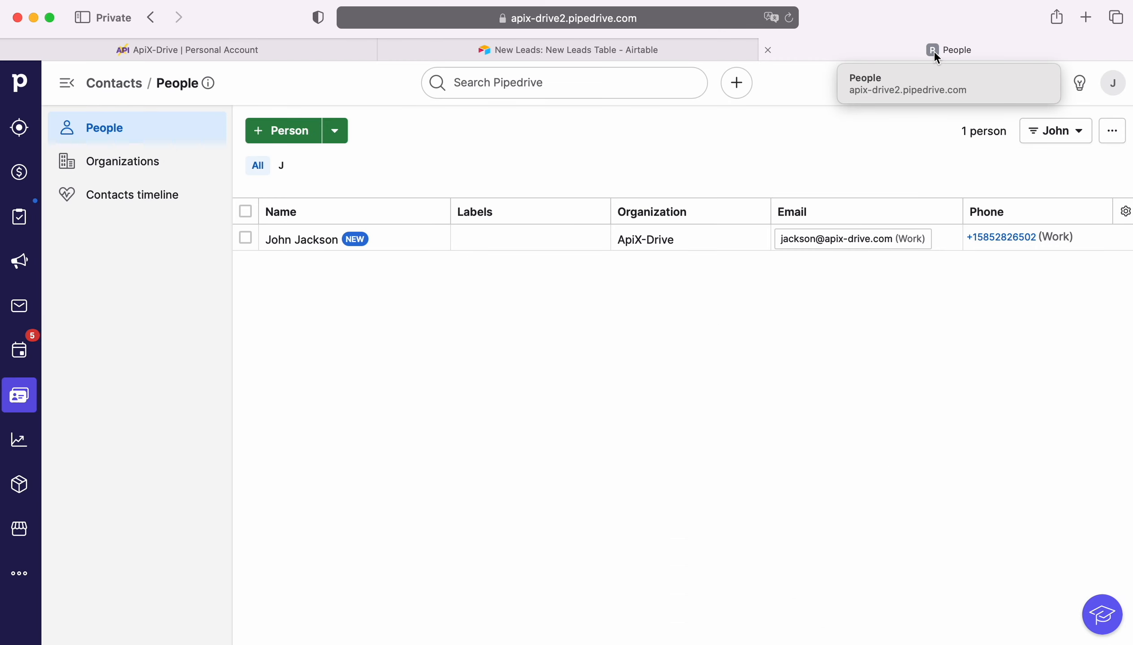
Copy apix-drive2.pipedrive.com from the Pipedrive address bar into ApiX-Drive's Domain field
{"action": "left_click", "coordinate": [724, 20]}
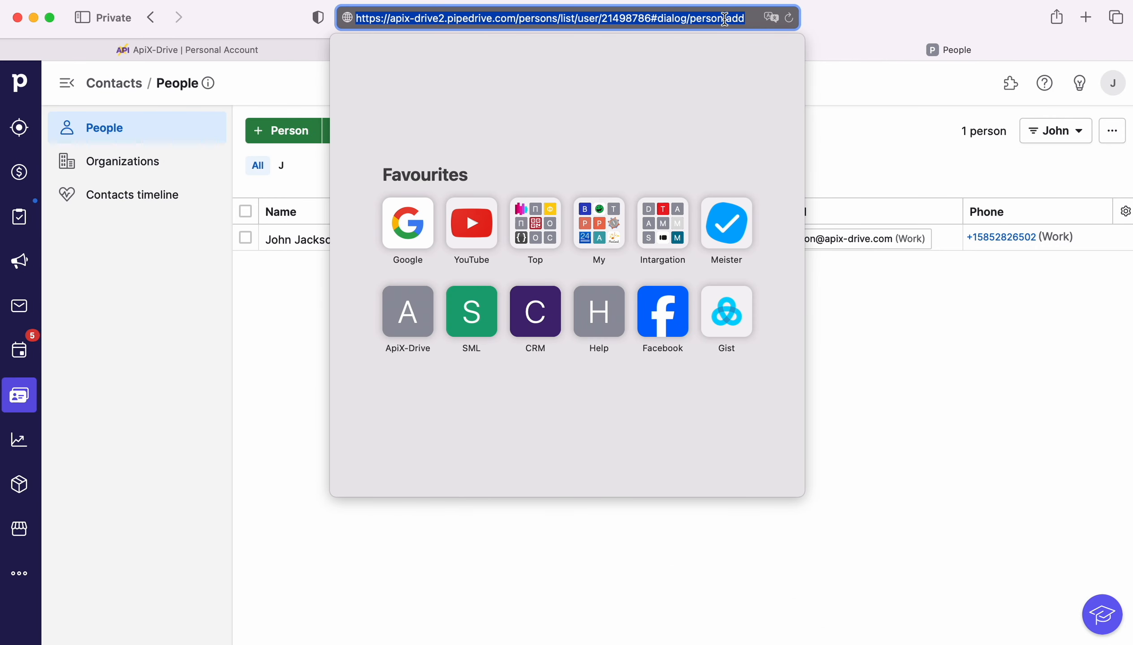
{"action": "left_click", "coordinate": [724, 19]}
{"action": "left_click_drag", "start_coordinate": [390, 19], "coordinate": [498, 18]}
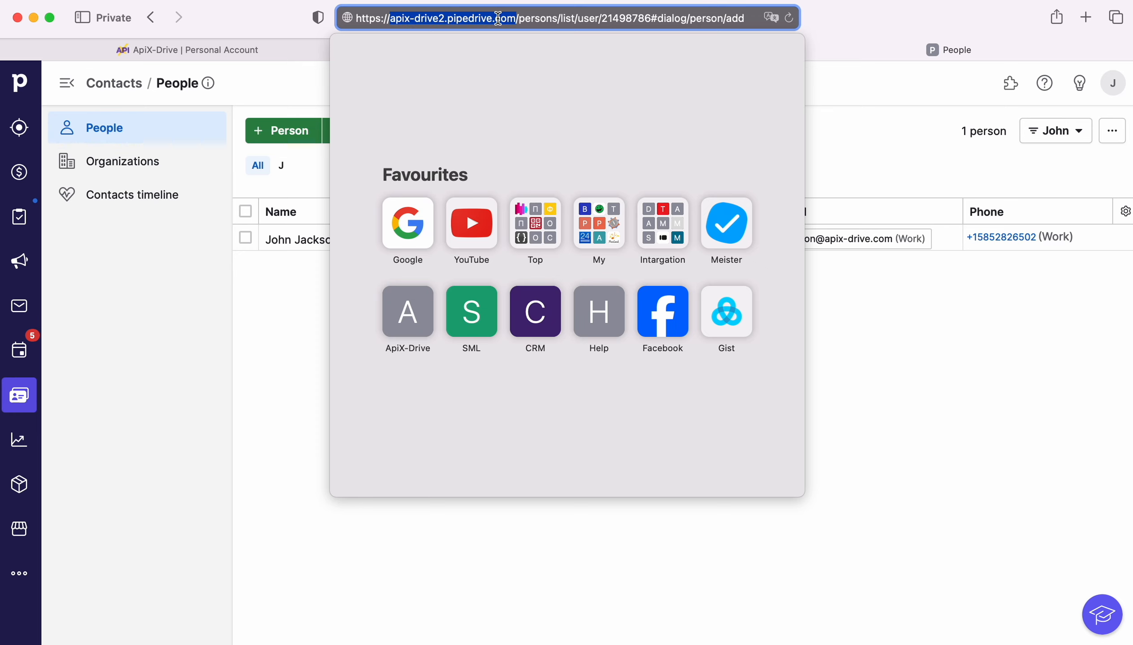
{"action": "right_click", "coordinate": [498, 18]}
{"action": "left_click", "coordinate": [518, 44]}
{"action": "left_click", "coordinate": [293, 51]}
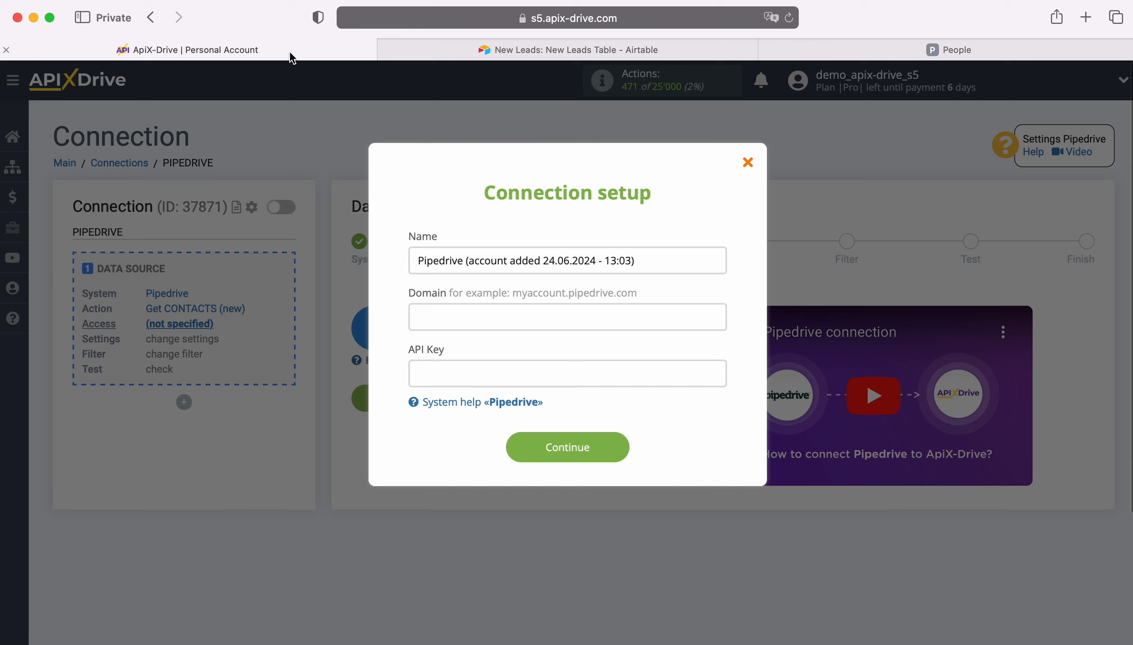
{"action": "right_click", "coordinate": [442, 320]}
{"action": "left_click", "coordinate": [502, 367]}
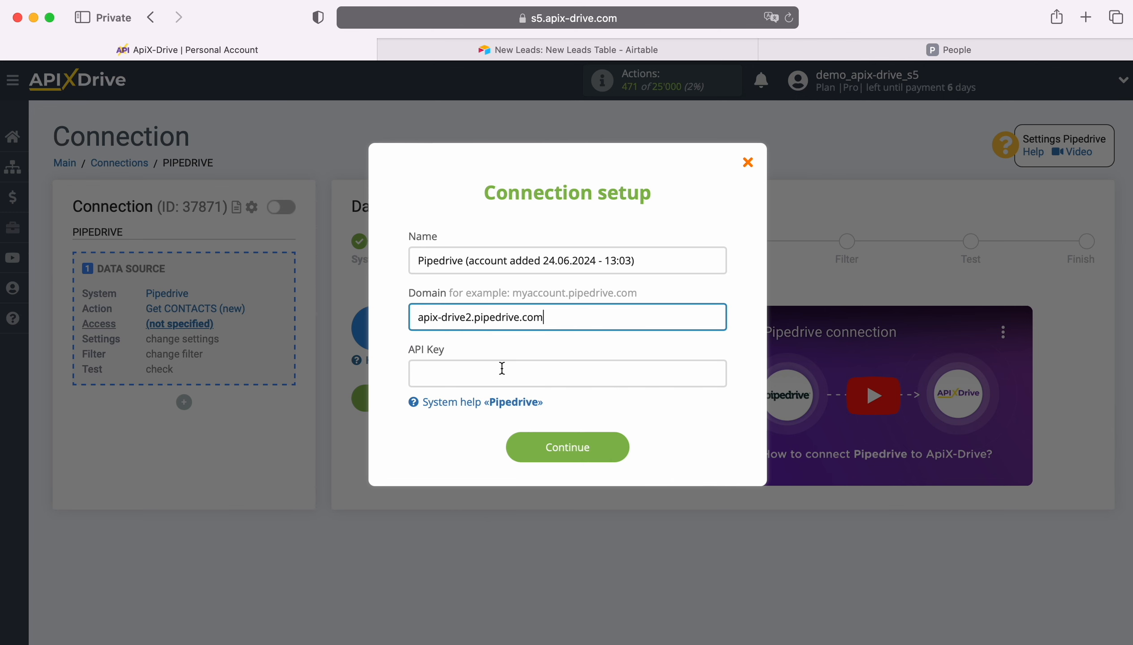
{"action": "left_click", "coordinate": [912, 53]}
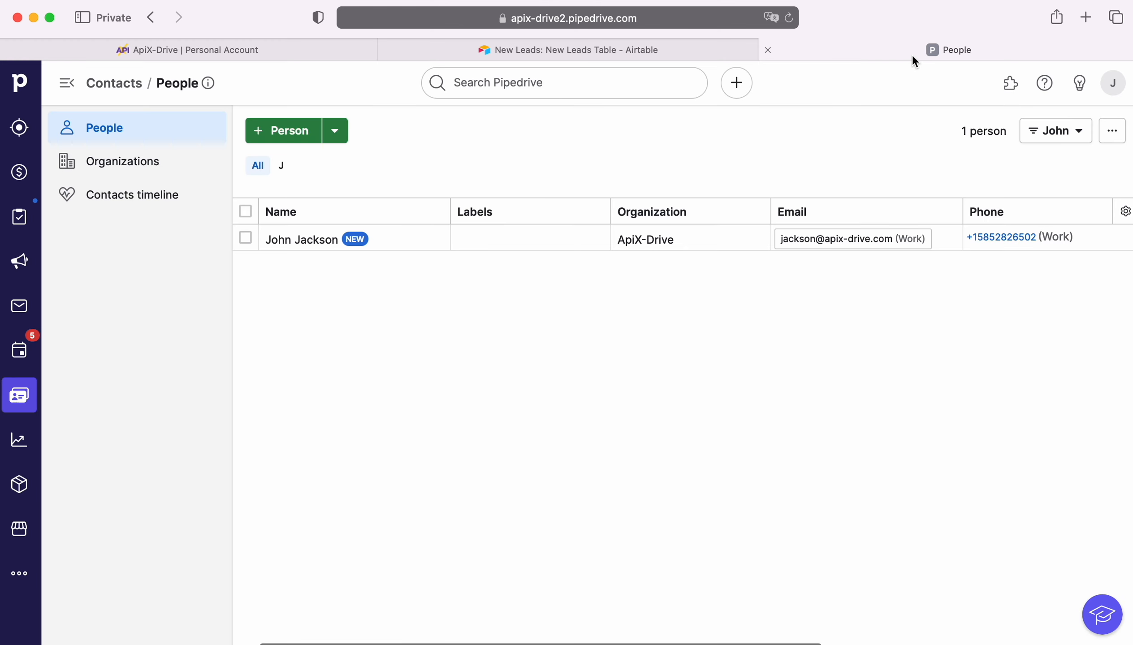
Copy the personal API token from Pipedrive's API preferences and return to ApiX-Drive
{"action": "left_click", "coordinate": [1113, 84]}
{"action": "left_click", "coordinate": [1038, 154]}
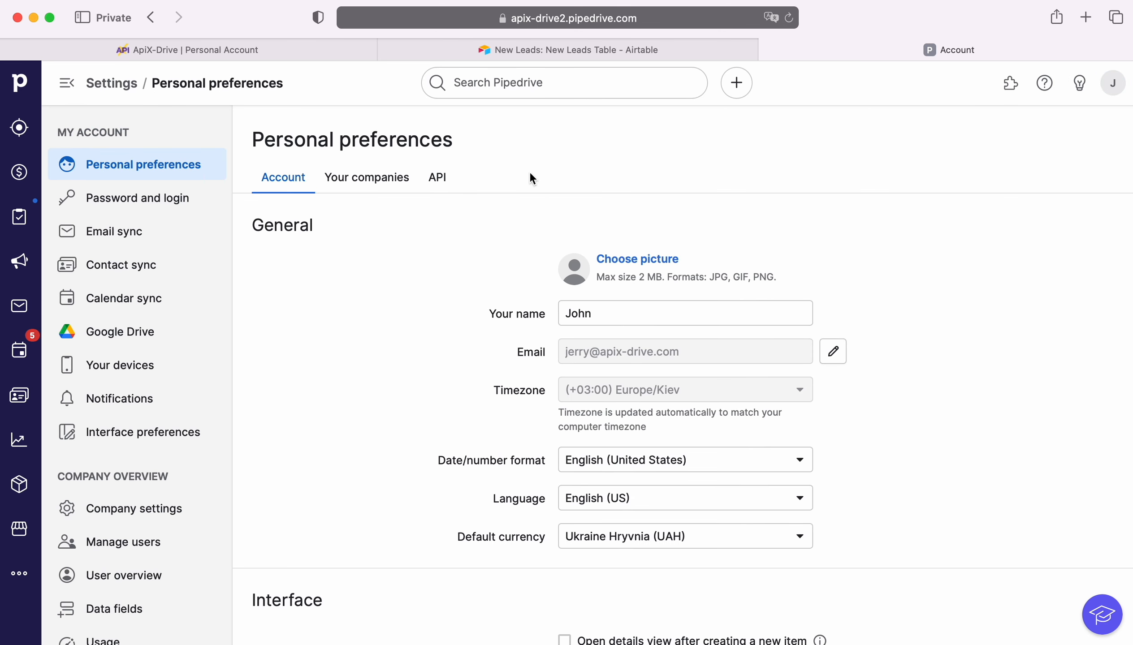
{"action": "left_click", "coordinate": [439, 179]}
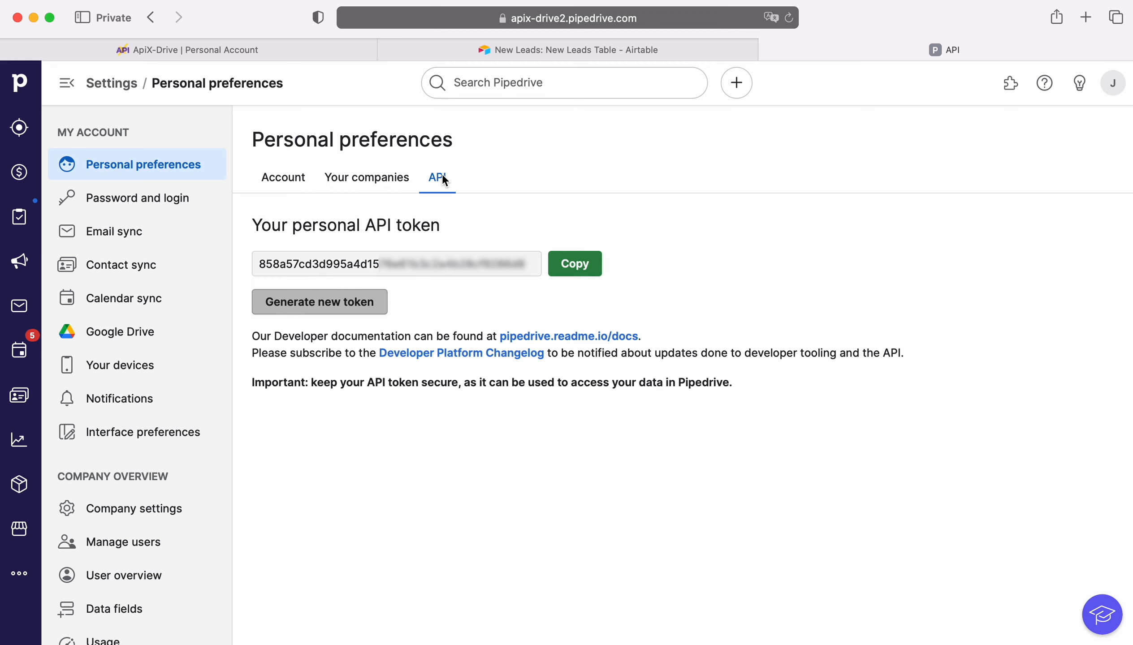
{"action": "left_click", "coordinate": [569, 265]}
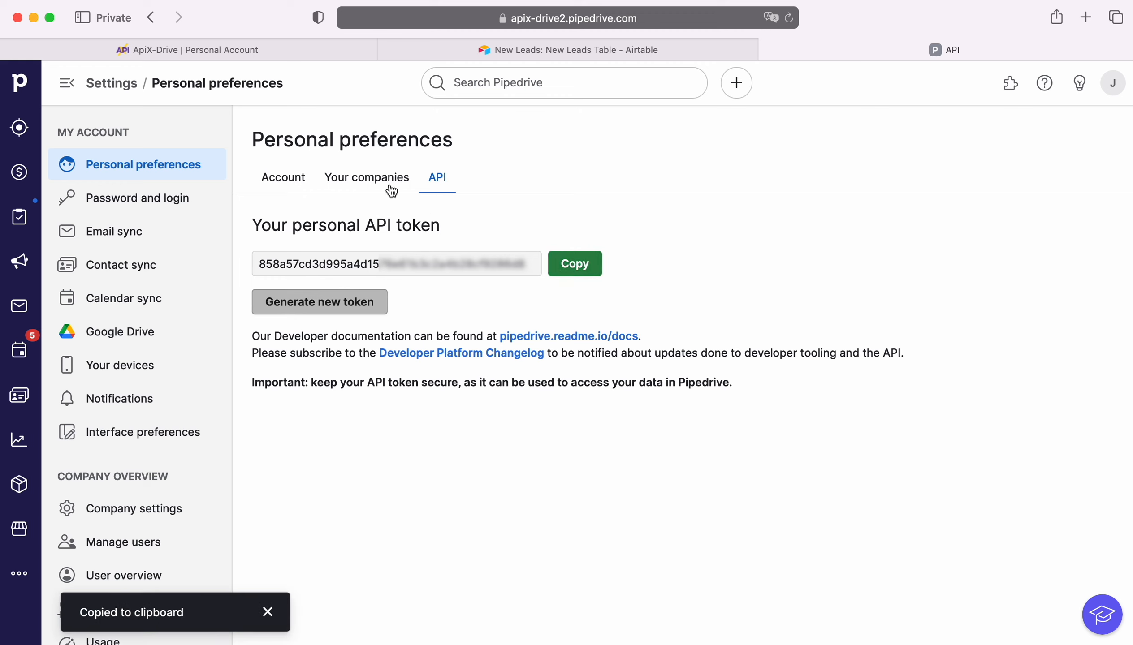
{"action": "left_click", "coordinate": [230, 48]}
Paste the API token into the API Key field and save the Pipedrive account
{"action": "right_click", "coordinate": [447, 380]}
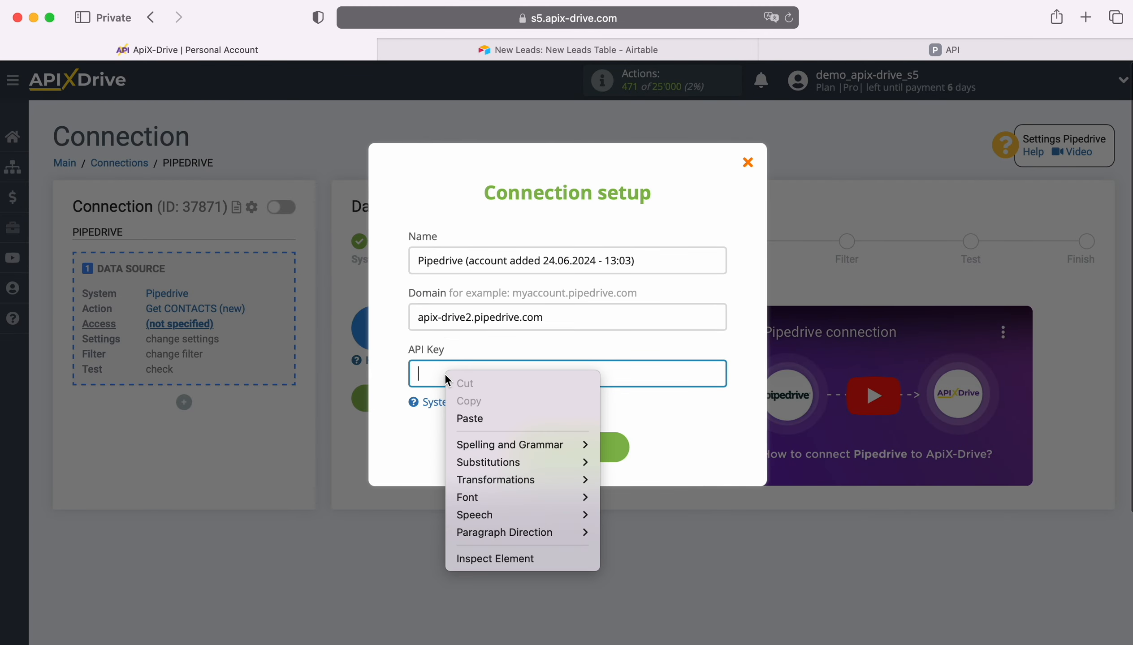
{"action": "left_click", "coordinate": [470, 419]}
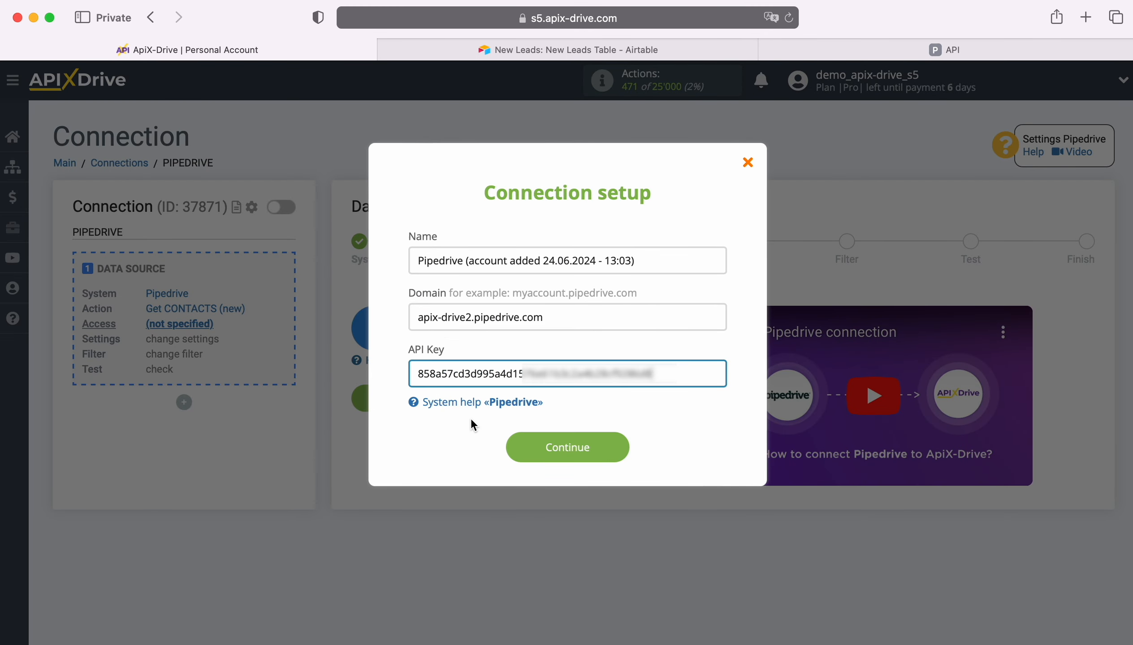
{"action": "left_click", "coordinate": [620, 453]}
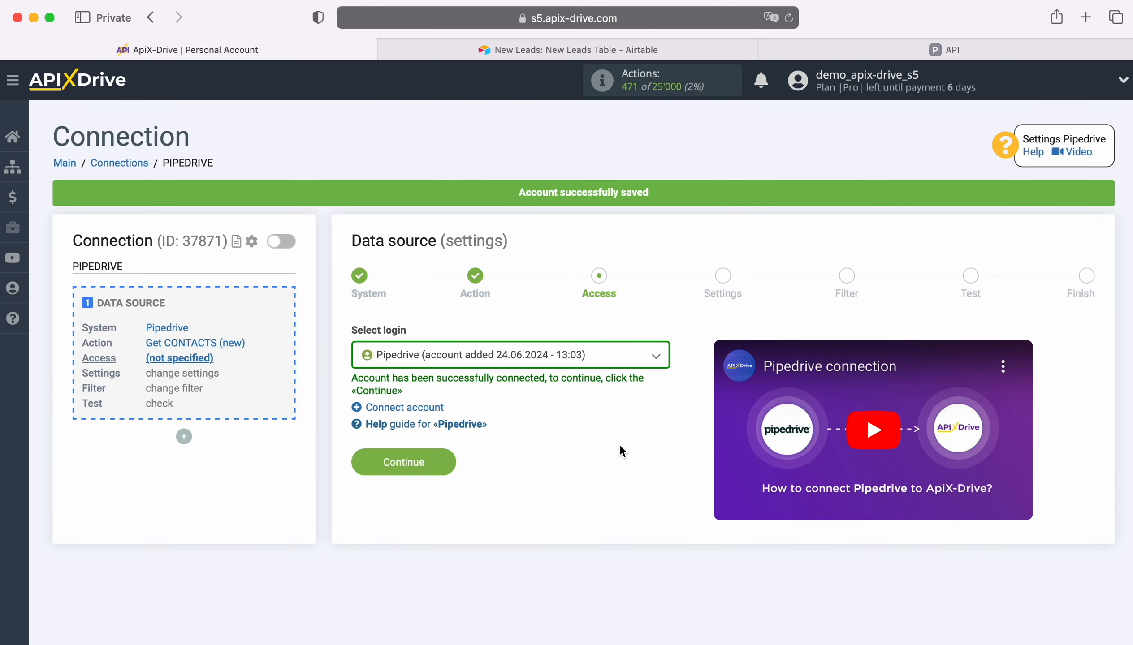
Select the new Pipedrive login and continue to the Settings step
{"action": "left_click", "coordinate": [608, 363]}
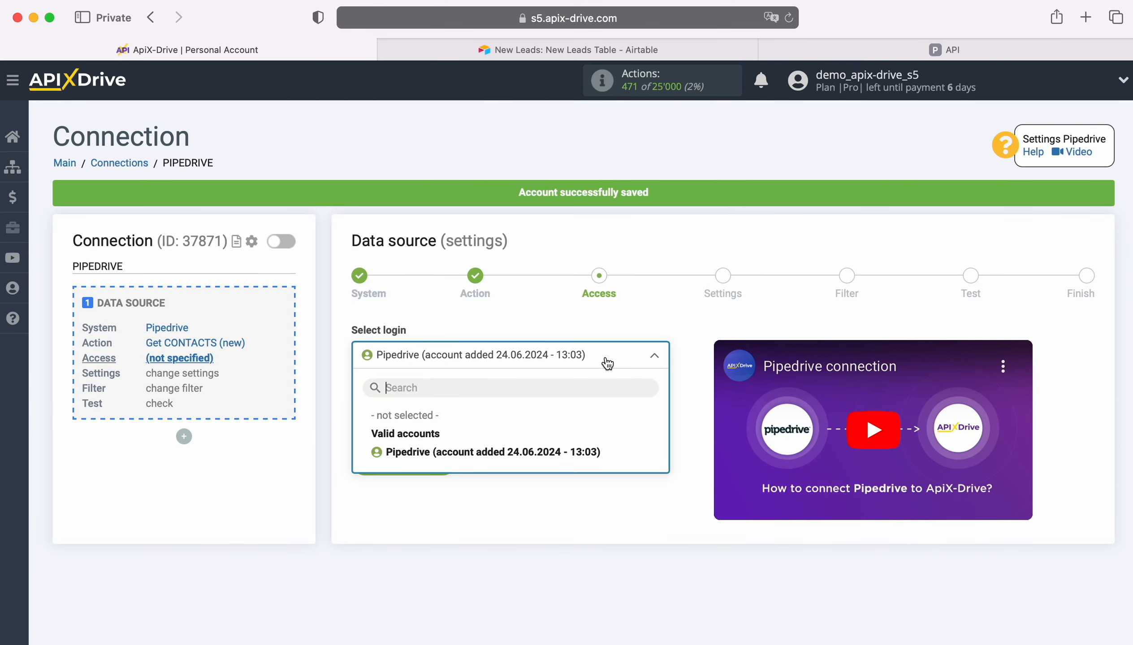
{"action": "left_click", "coordinate": [572, 450]}
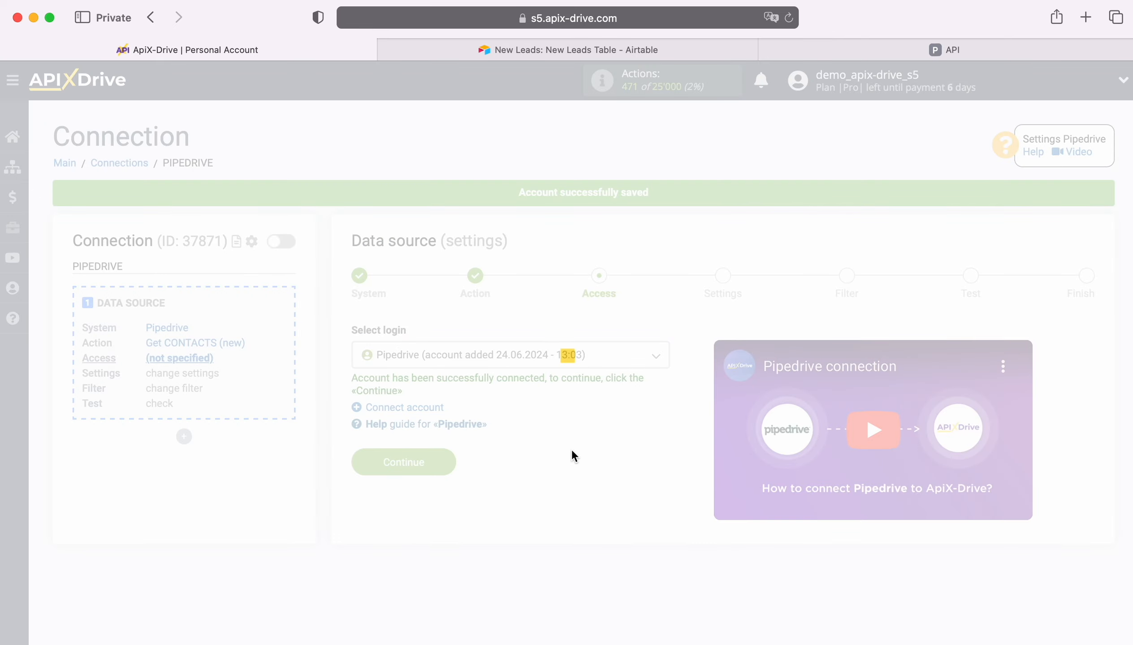
{"action": "left_click", "coordinate": [443, 463]}
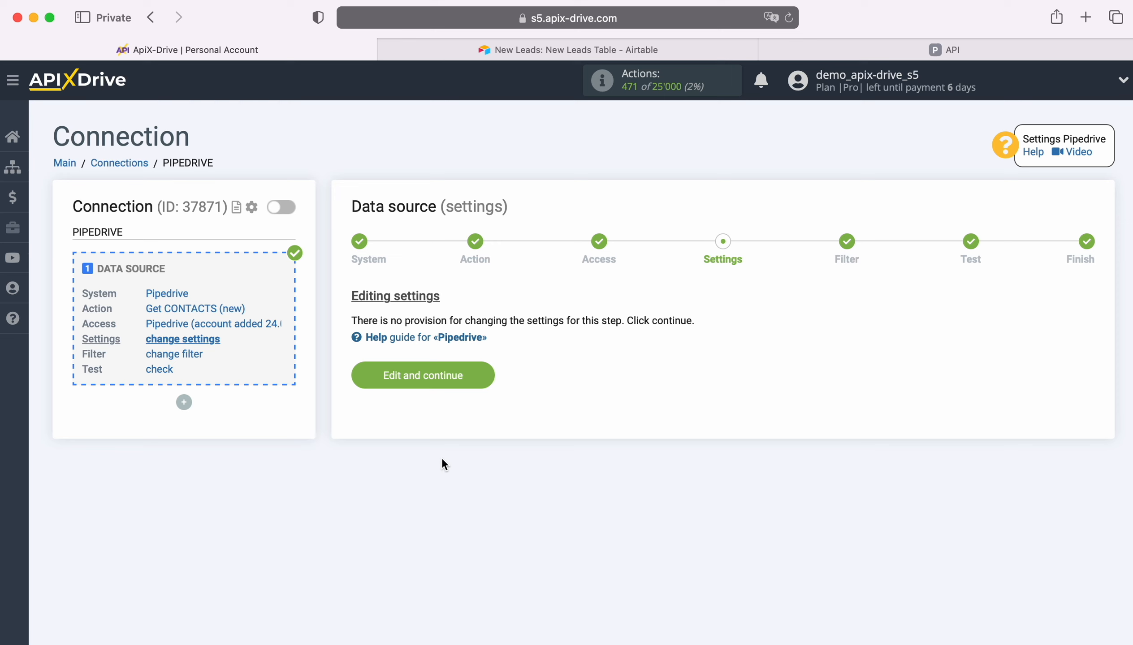
Skip Settings and Filter without a filter, then accept the loaded Pipedrive test contact
{"action": "left_click", "coordinate": [486, 373]}
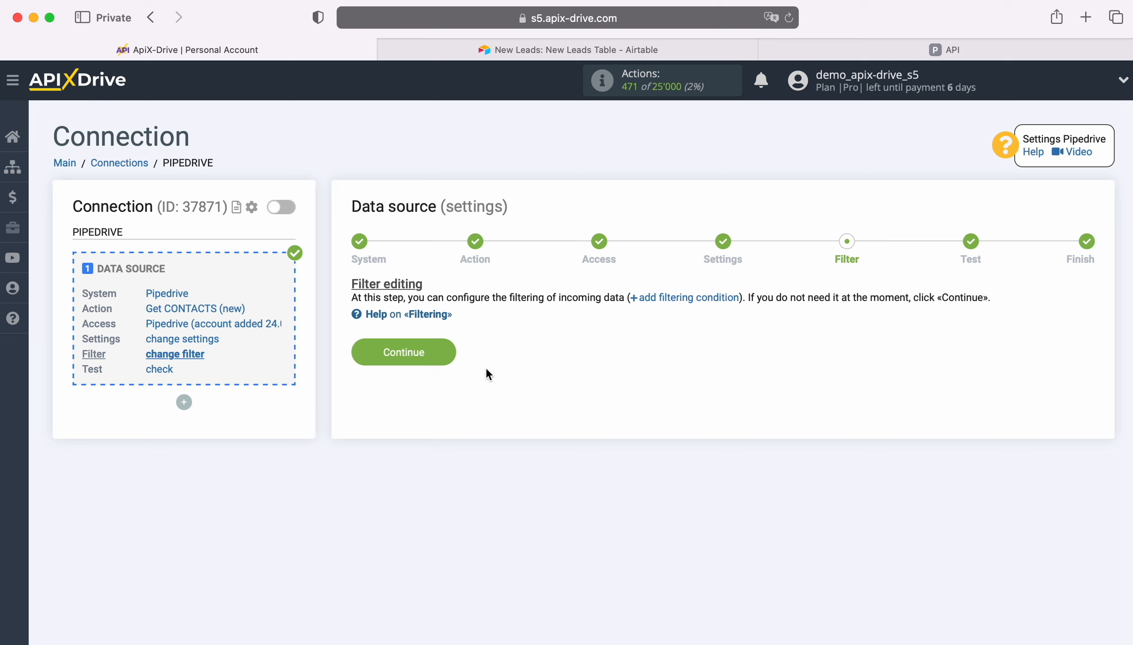
{"action": "left_click", "coordinate": [450, 350]}
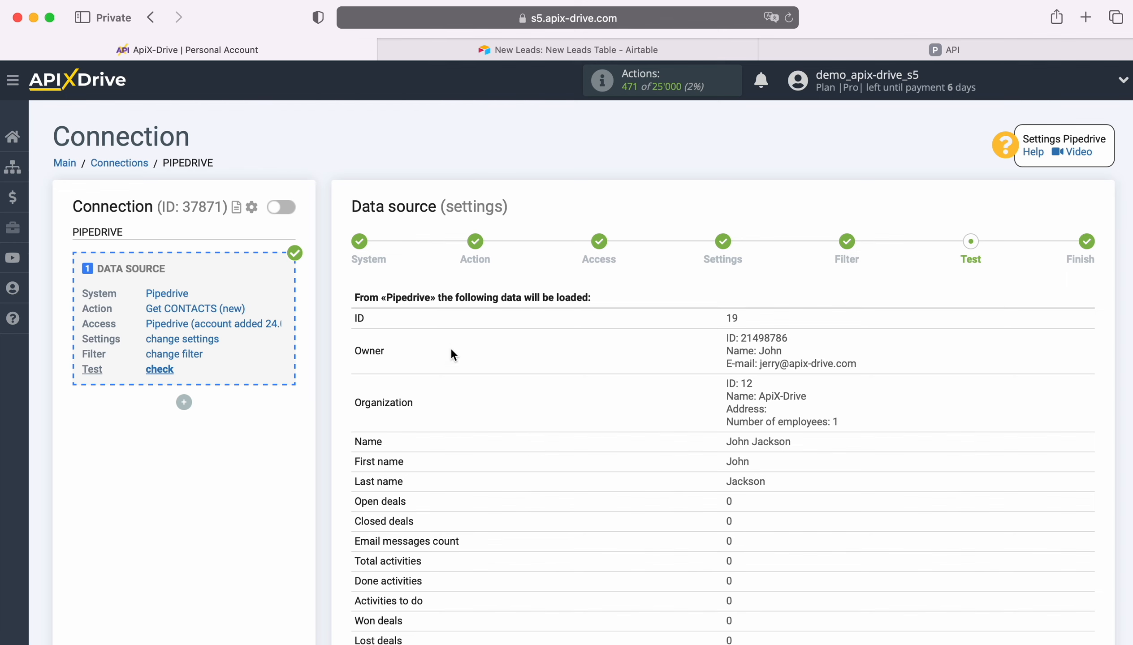
{"action": "scroll", "coordinate": [953, 388], "scroll_direction": "down", "scroll_amount": 5}
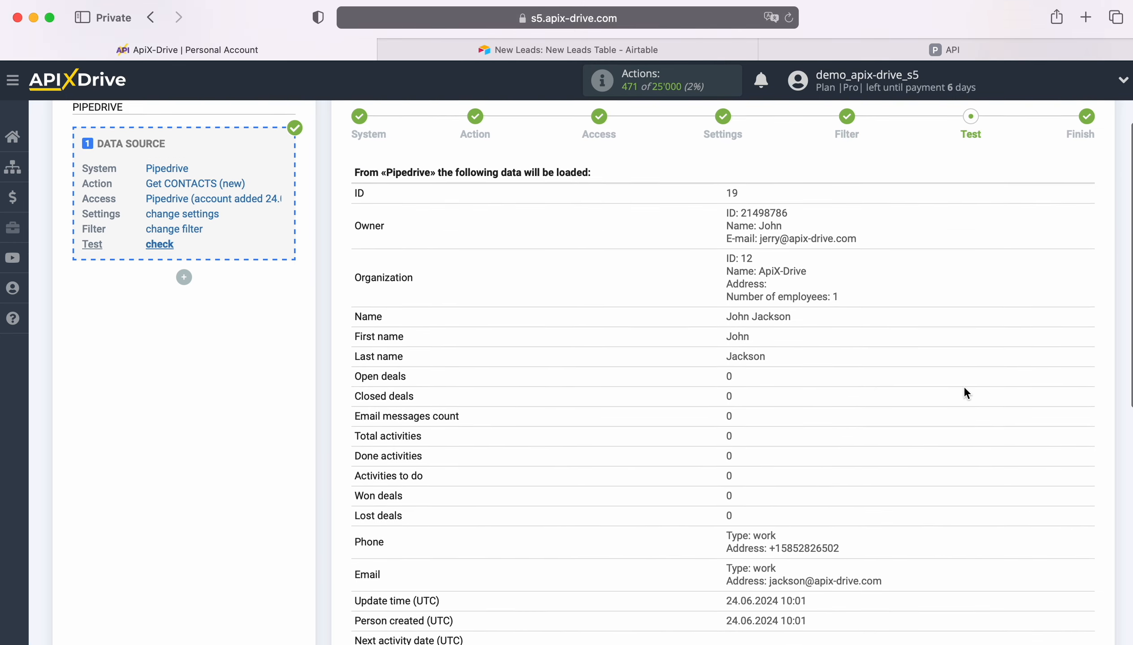
{"action": "scroll", "coordinate": [962, 392], "scroll_direction": "down", "scroll_amount": 5}
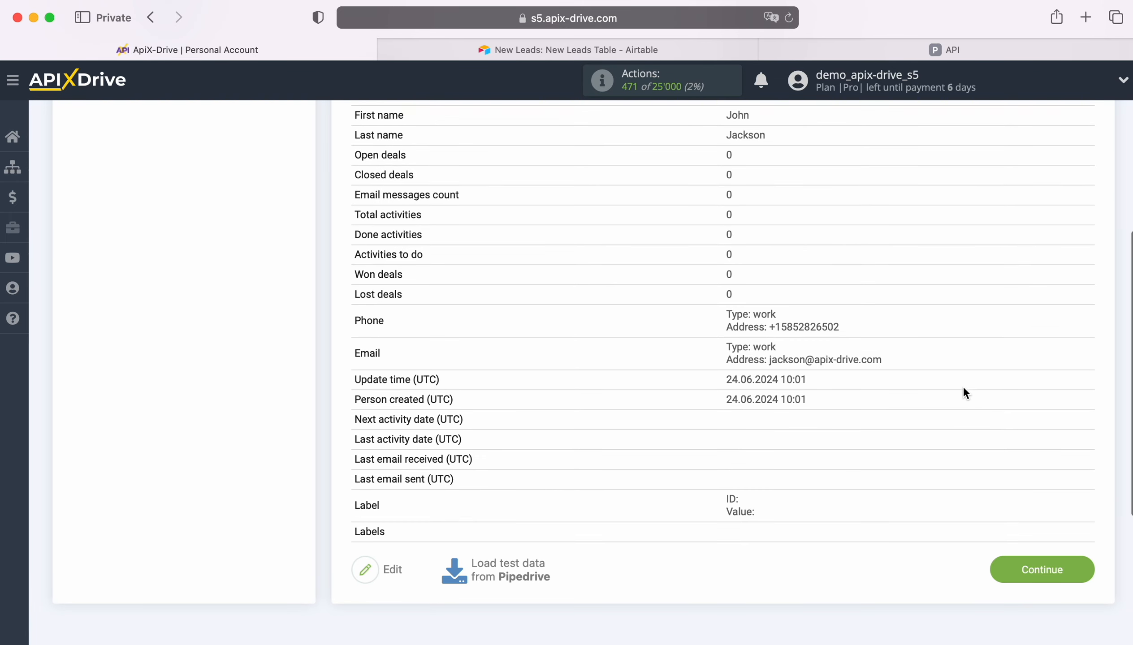
{"action": "left_click", "coordinate": [1079, 569]}
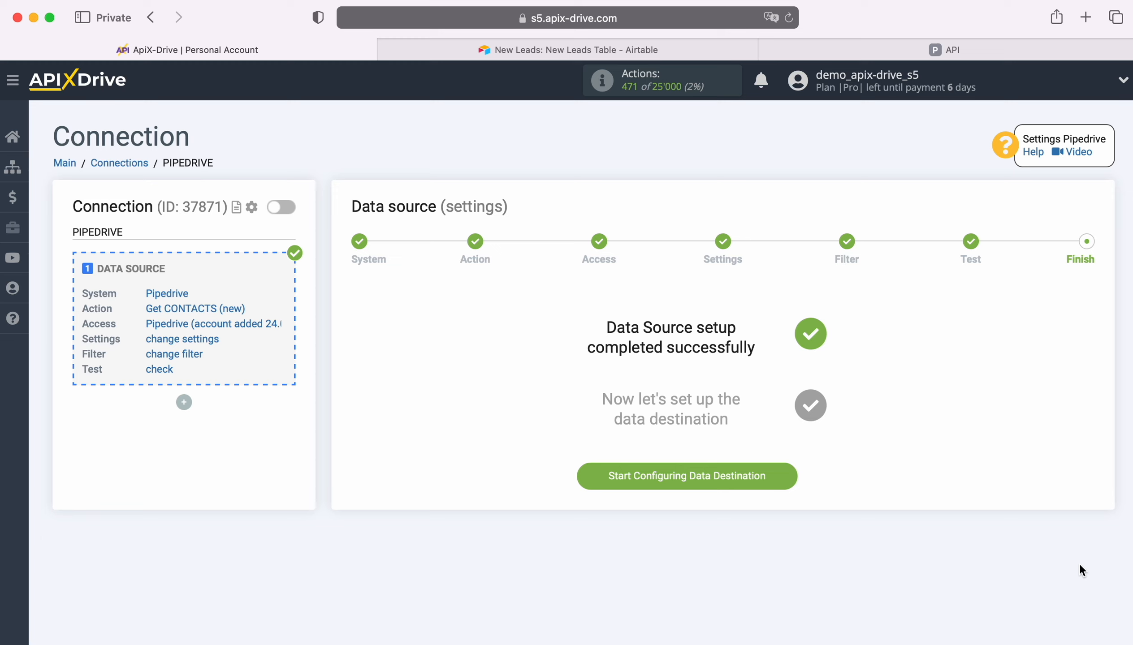
Begin the data destination, picking Airtable as the system and Add ROW as its action
{"action": "left_click", "coordinate": [787, 474]}
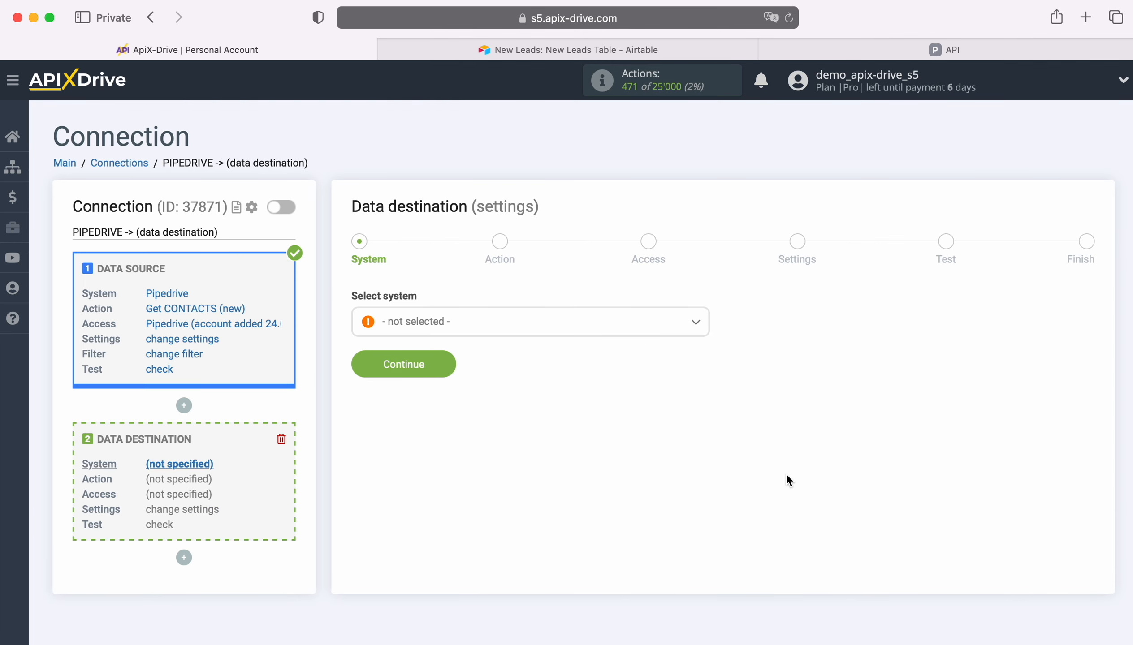
{"action": "left_click", "coordinate": [543, 328]}
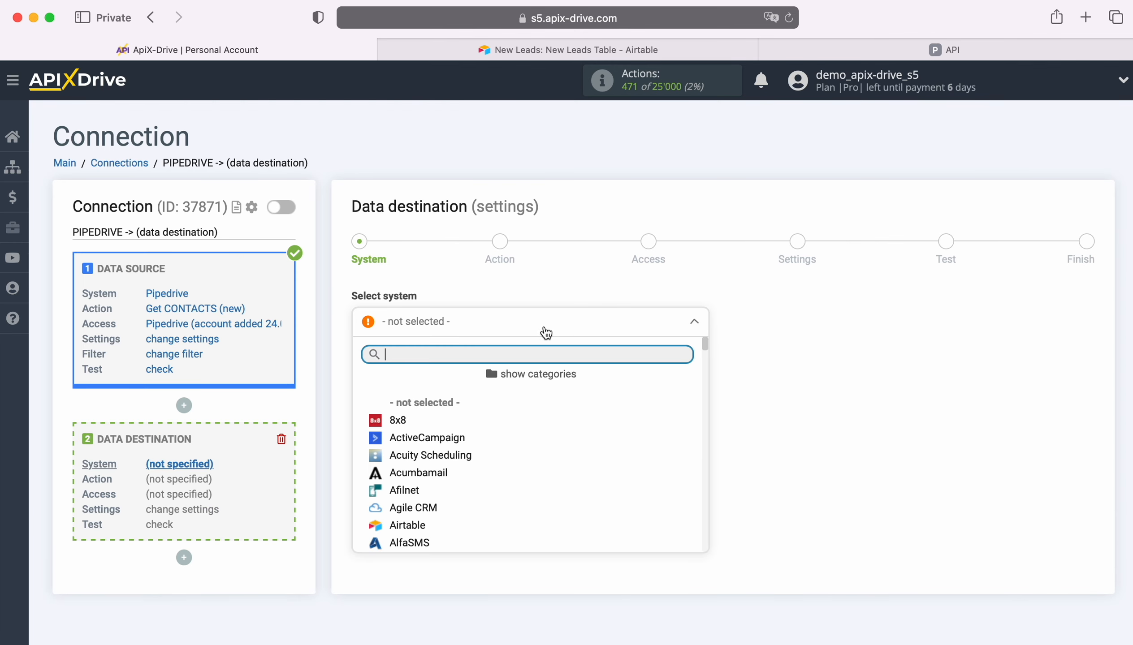
{"action": "scroll", "coordinate": [523, 423], "scroll_direction": "down", "scroll_amount": 3}
{"action": "left_click", "coordinate": [424, 463]}
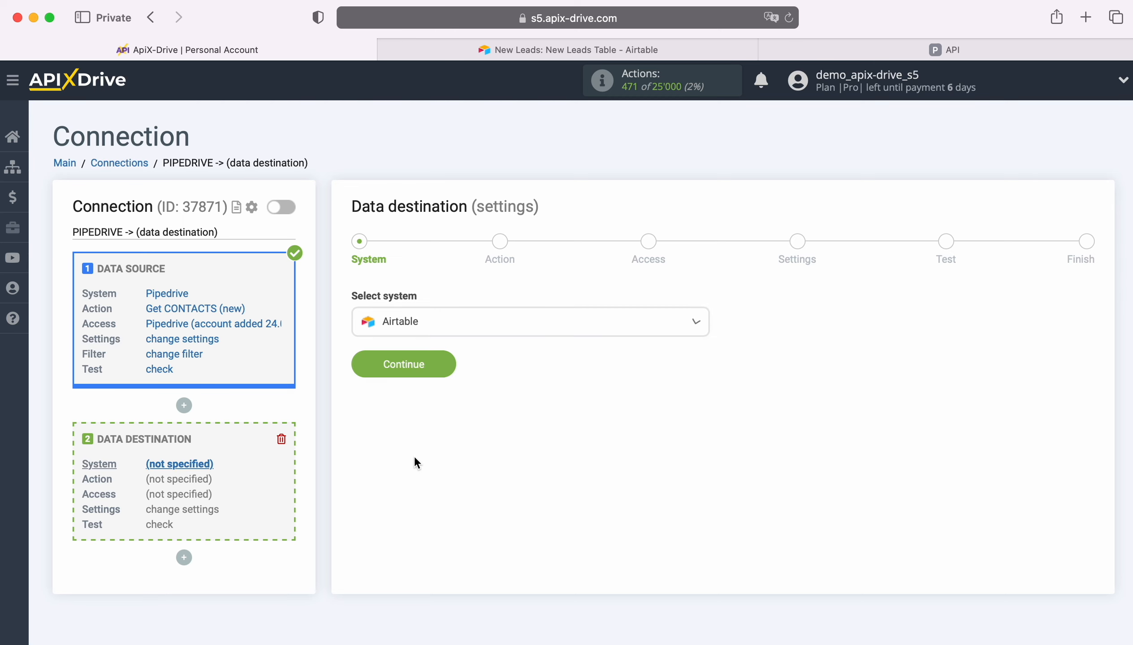
{"action": "left_click", "coordinate": [449, 362]}
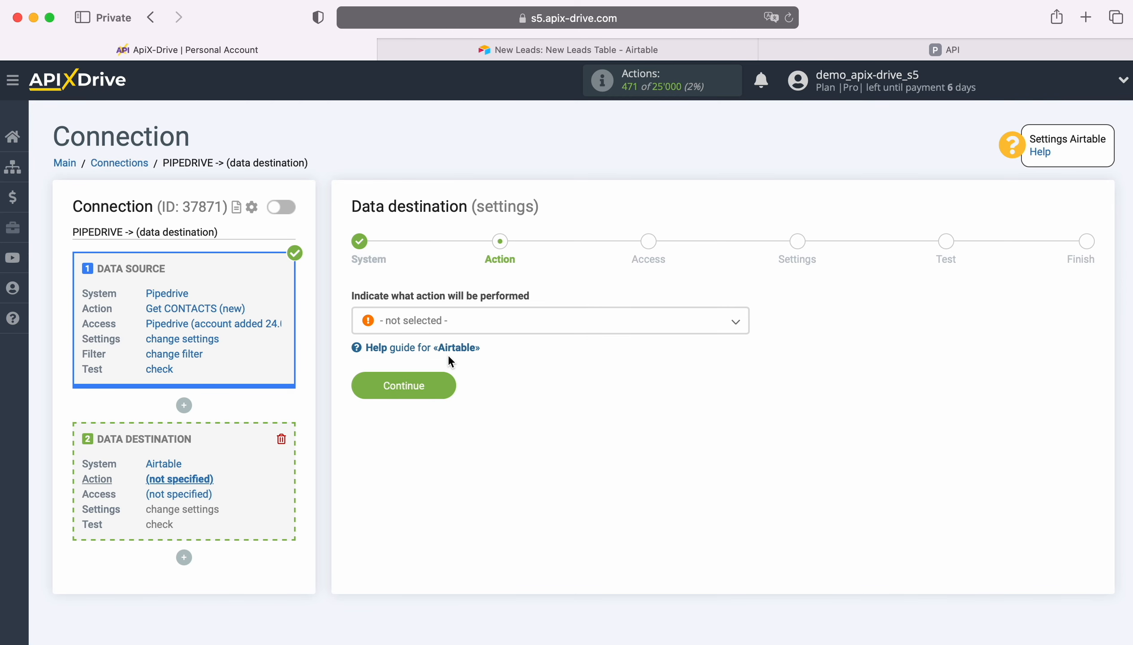
{"action": "left_click", "coordinate": [522, 319]}
{"action": "left_click", "coordinate": [430, 409]}
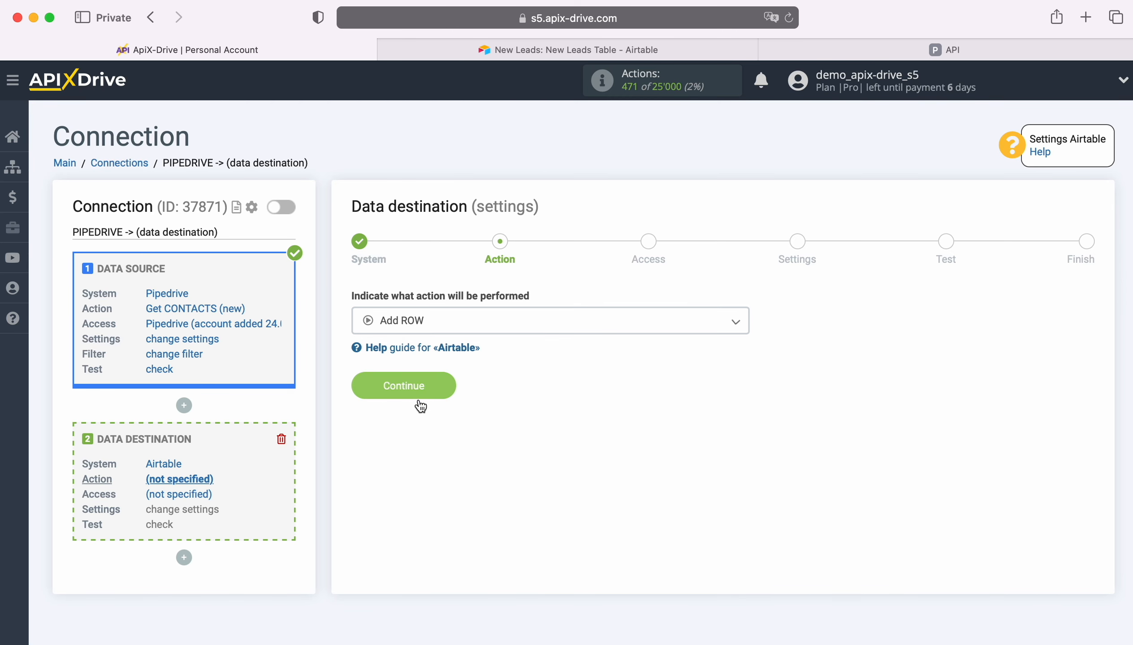
Start connecting an Airtable account and sign in with the saved credentials
{"action": "left_click", "coordinate": [443, 382]}
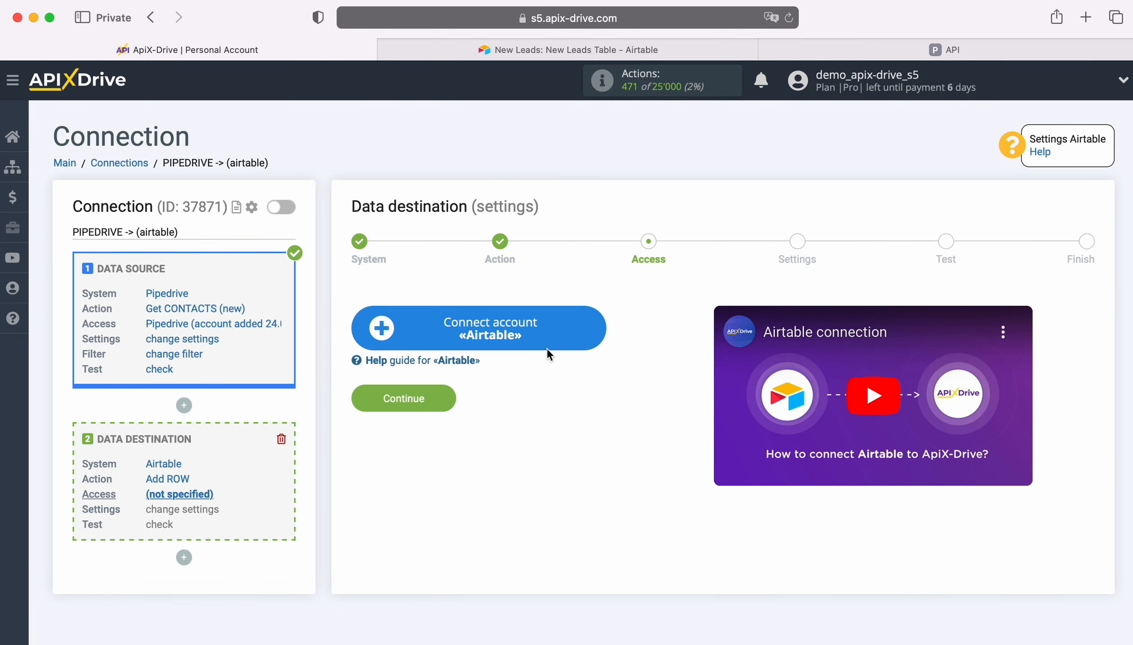
{"action": "left_click", "coordinate": [595, 330]}
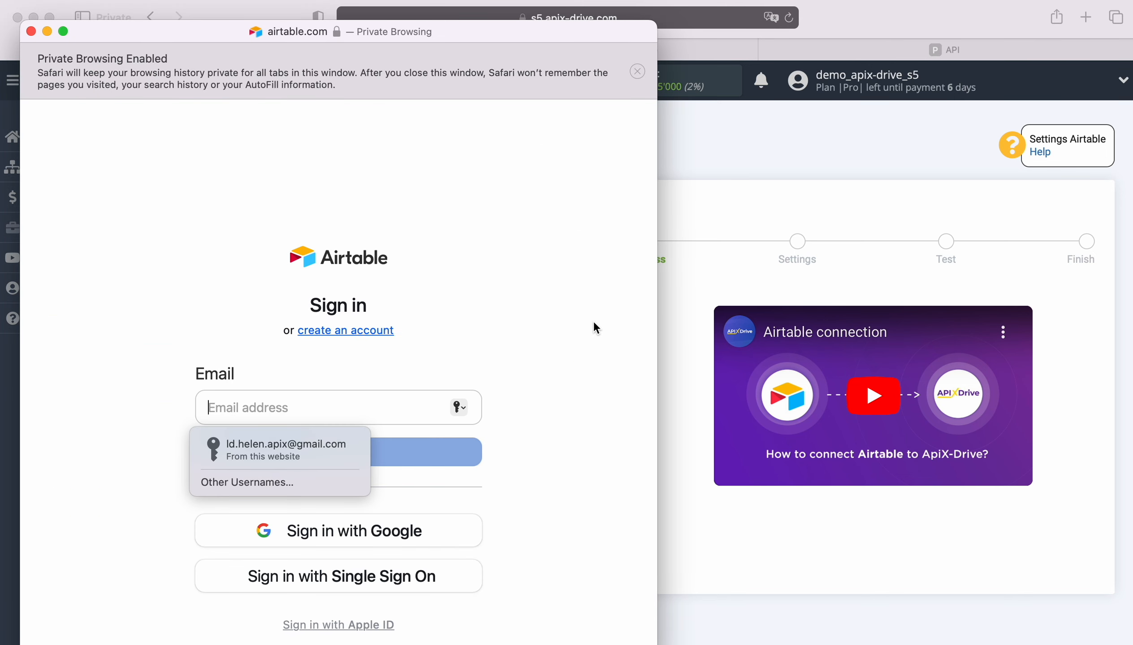
{"action": "left_click", "coordinate": [307, 446]}
{"action": "left_click", "coordinate": [329, 452]}
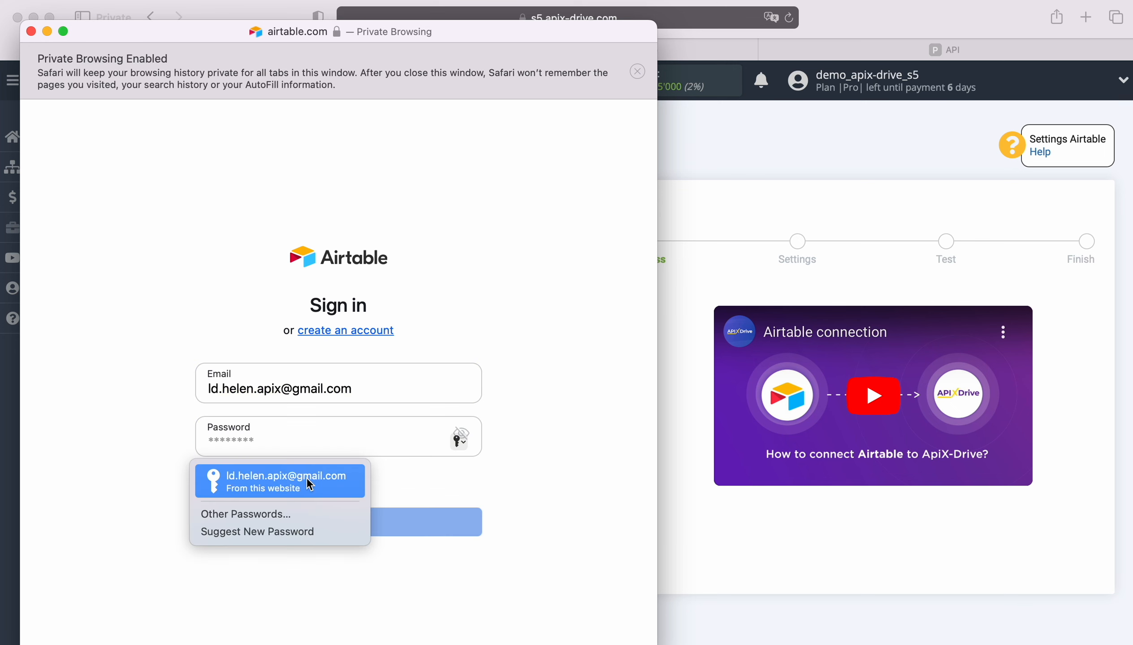
{"action": "left_click", "coordinate": [306, 477]}
{"action": "left_click", "coordinate": [339, 529]}
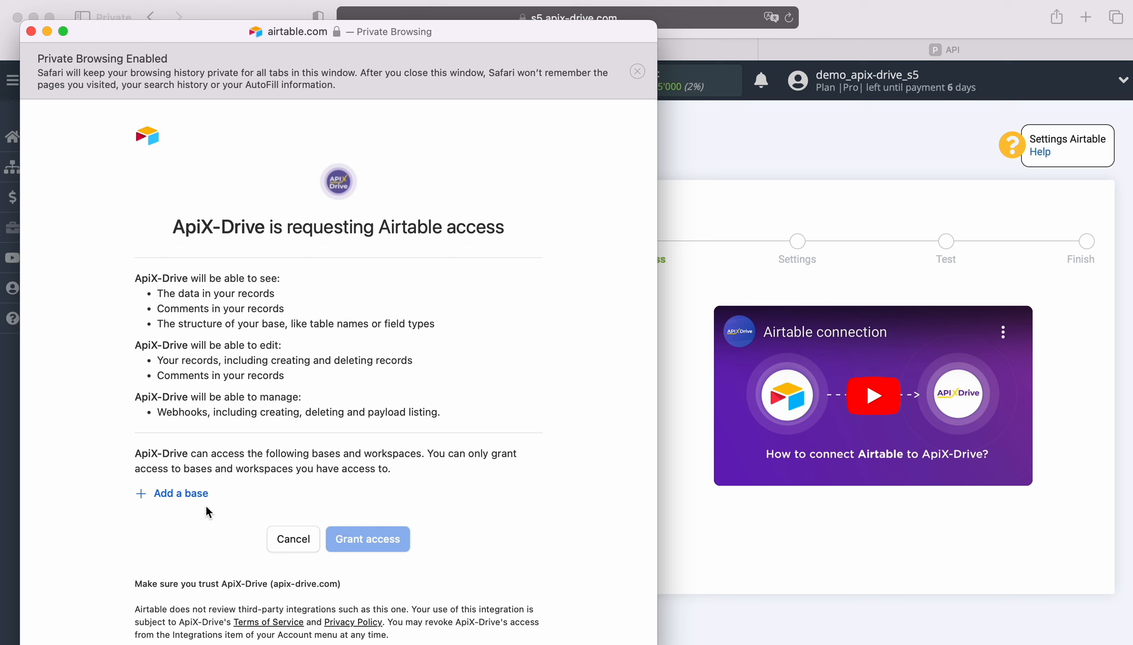
Grant ApiX-Drive access to the New Leads and New Orders bases
{"action": "left_click", "coordinate": [182, 494]}
{"action": "left_click", "coordinate": [202, 462]}
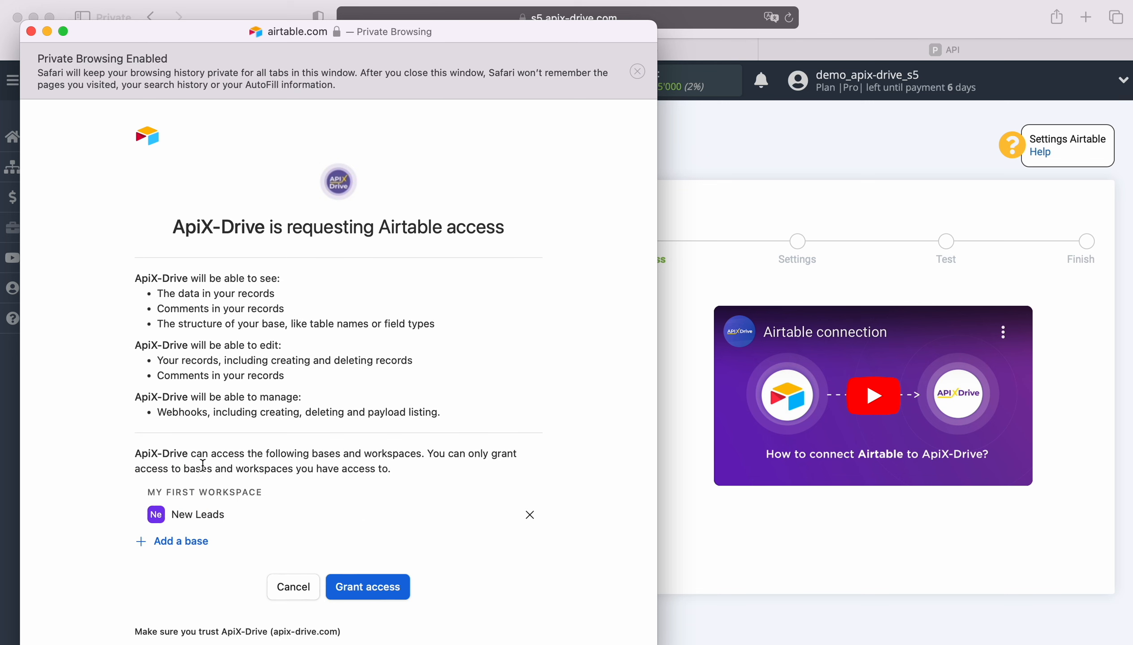
{"action": "left_click", "coordinate": [198, 537]}
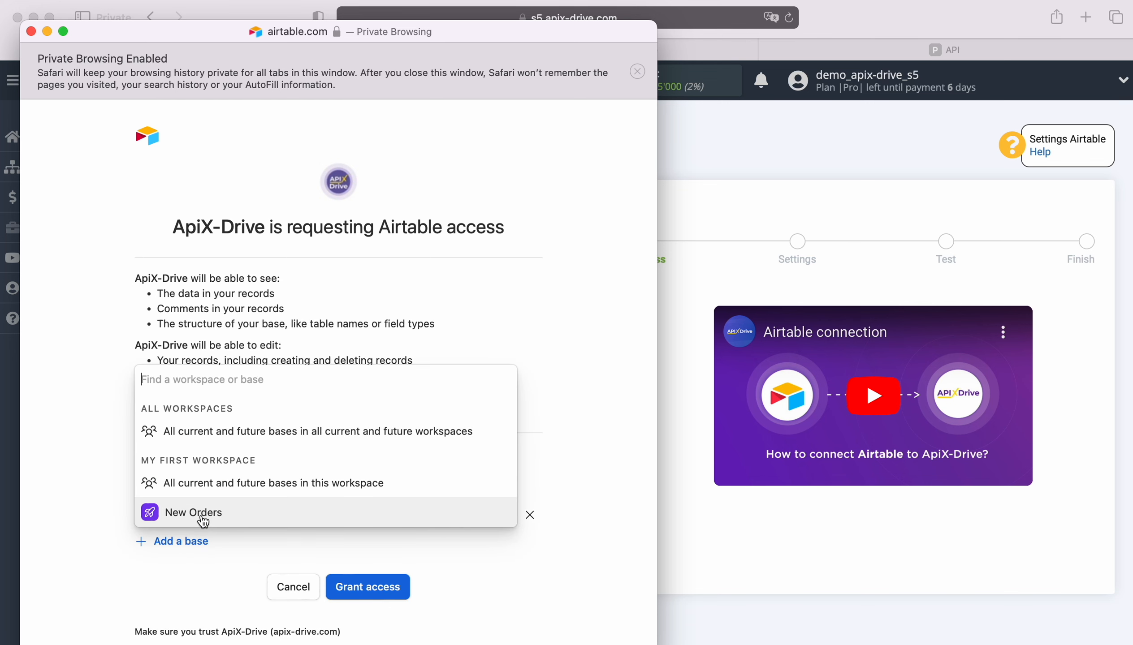
{"action": "left_click", "coordinate": [201, 518]}
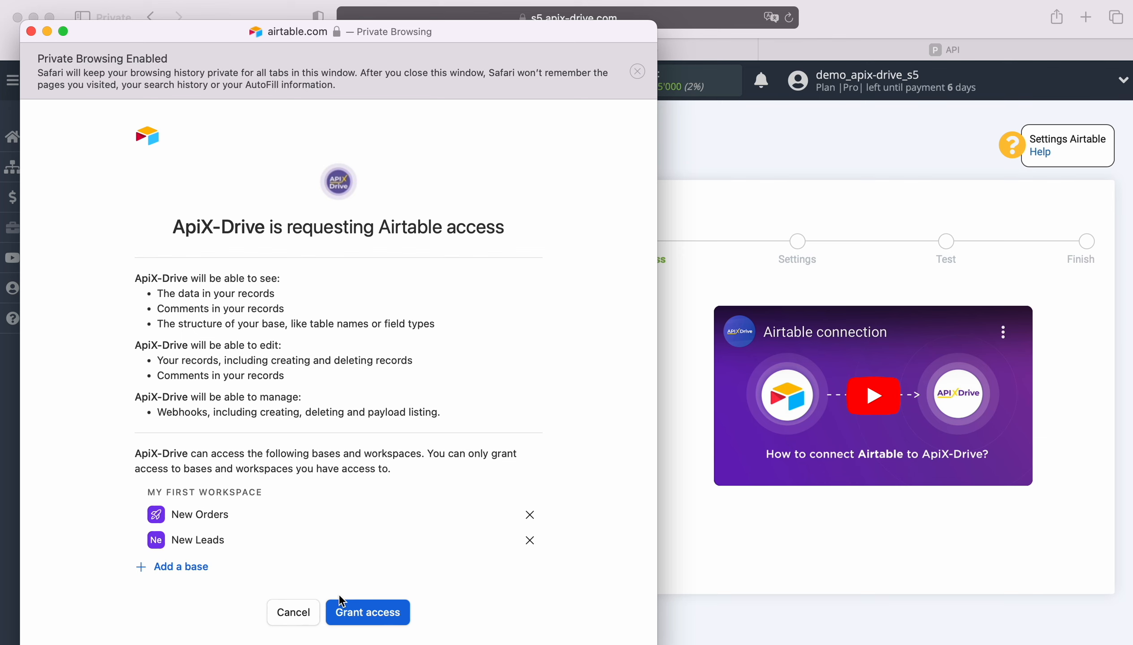
{"action": "left_click", "coordinate": [367, 611]}
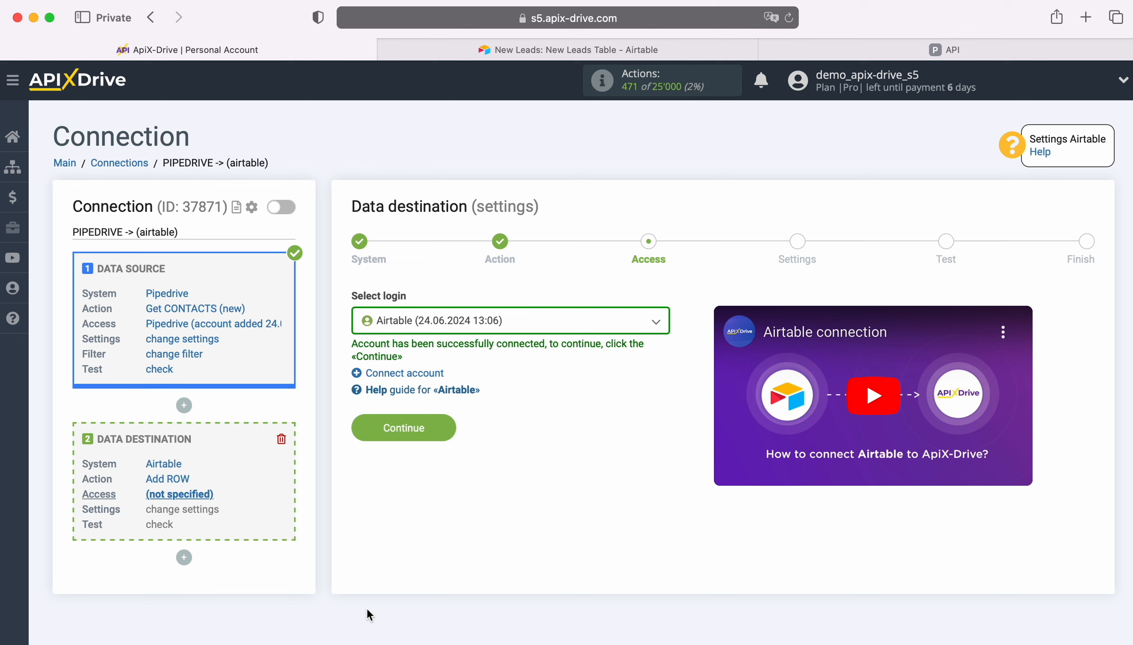
Select the connected Airtable login and continue to destination settings
{"action": "left_click", "coordinate": [562, 328]}
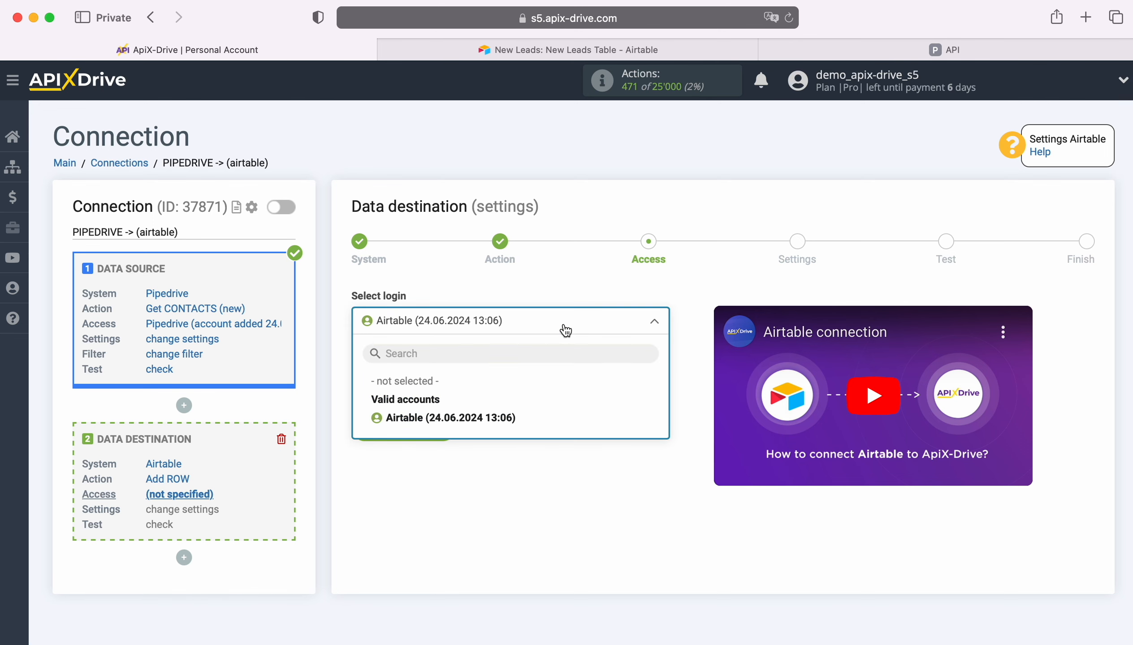
{"action": "left_click", "coordinate": [505, 417]}
{"action": "left_click", "coordinate": [446, 423]}
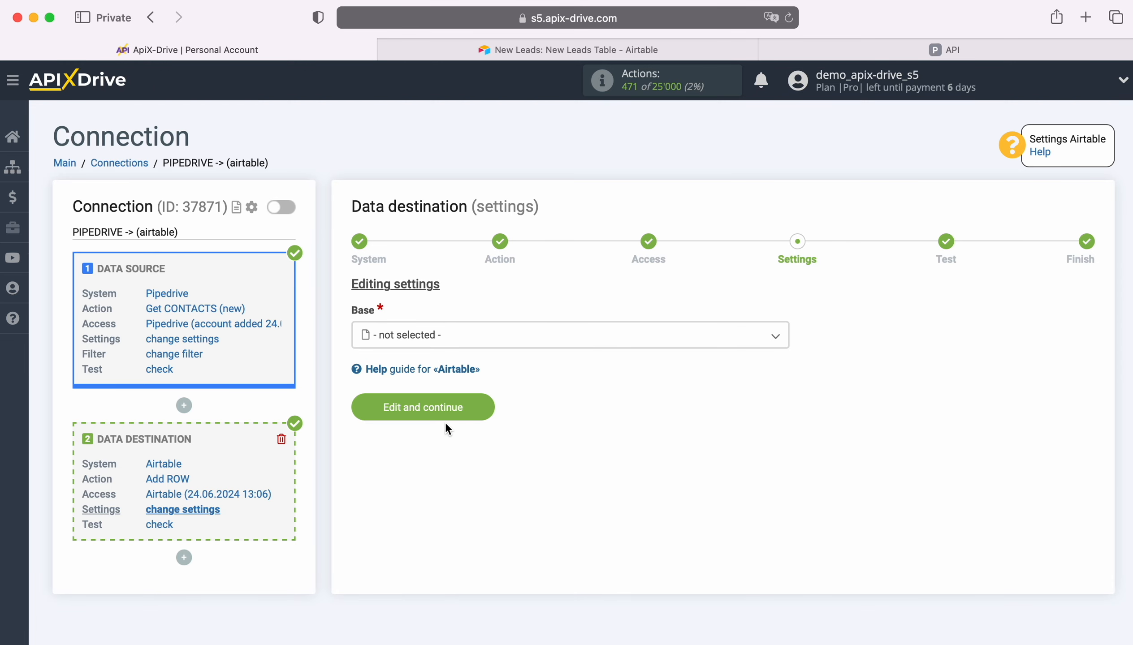
Choose the New Leads base and New Leads Table as the destination
{"action": "left_click", "coordinate": [455, 338]}
{"action": "left_click", "coordinate": [423, 433]}
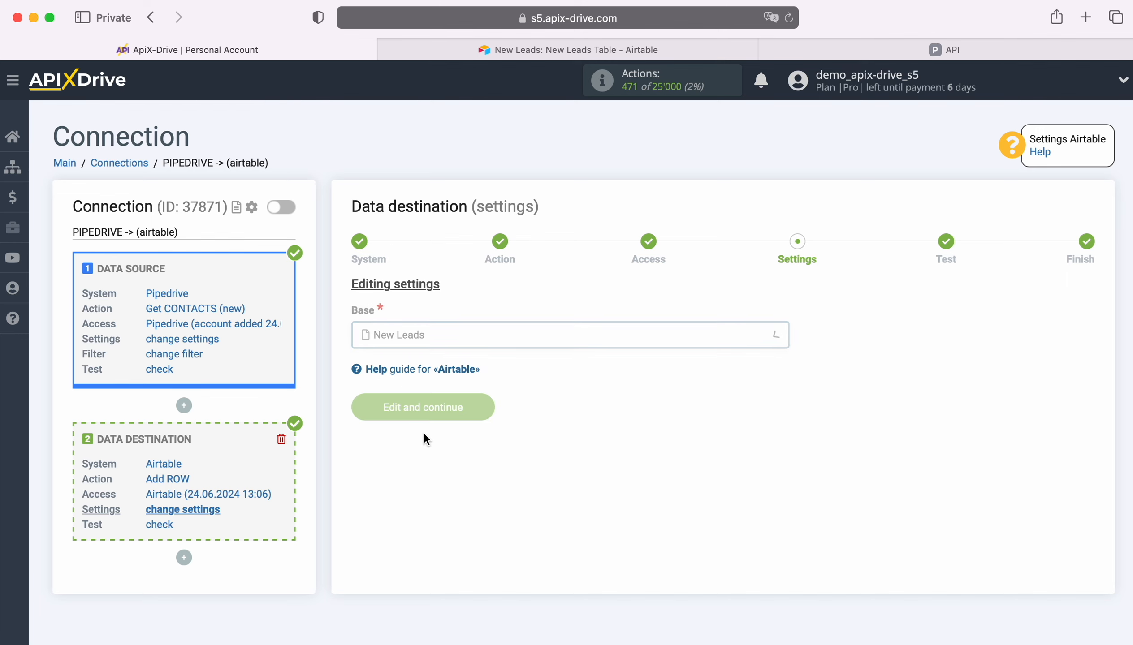
{"action": "left_click", "coordinate": [429, 413]}
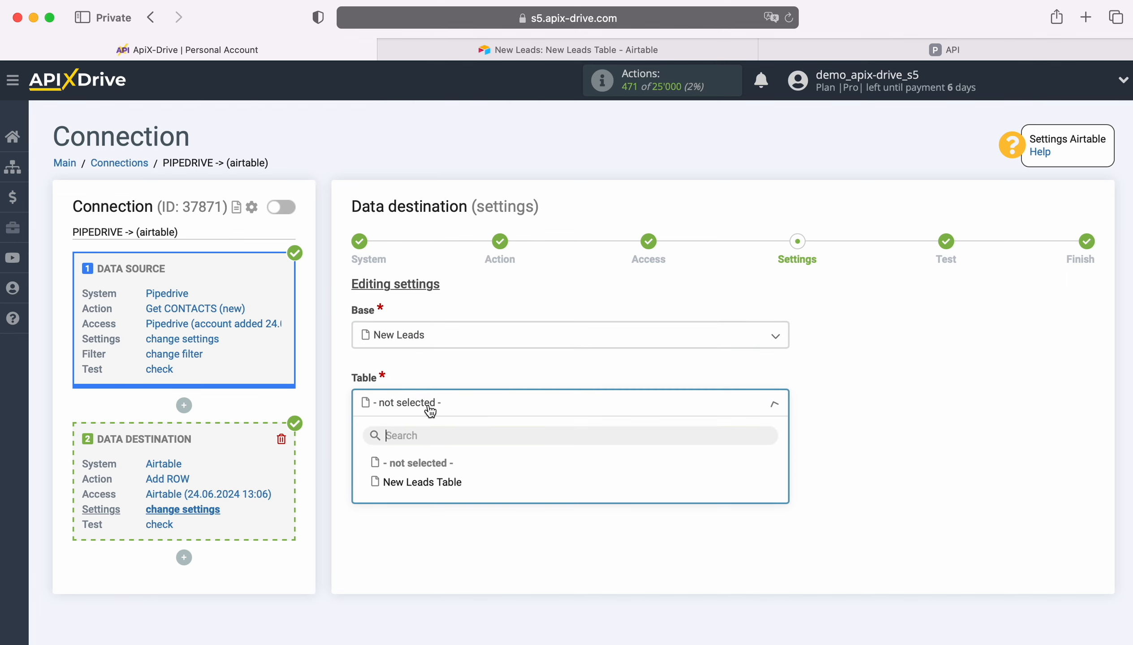
{"action": "left_click", "coordinate": [444, 483]}
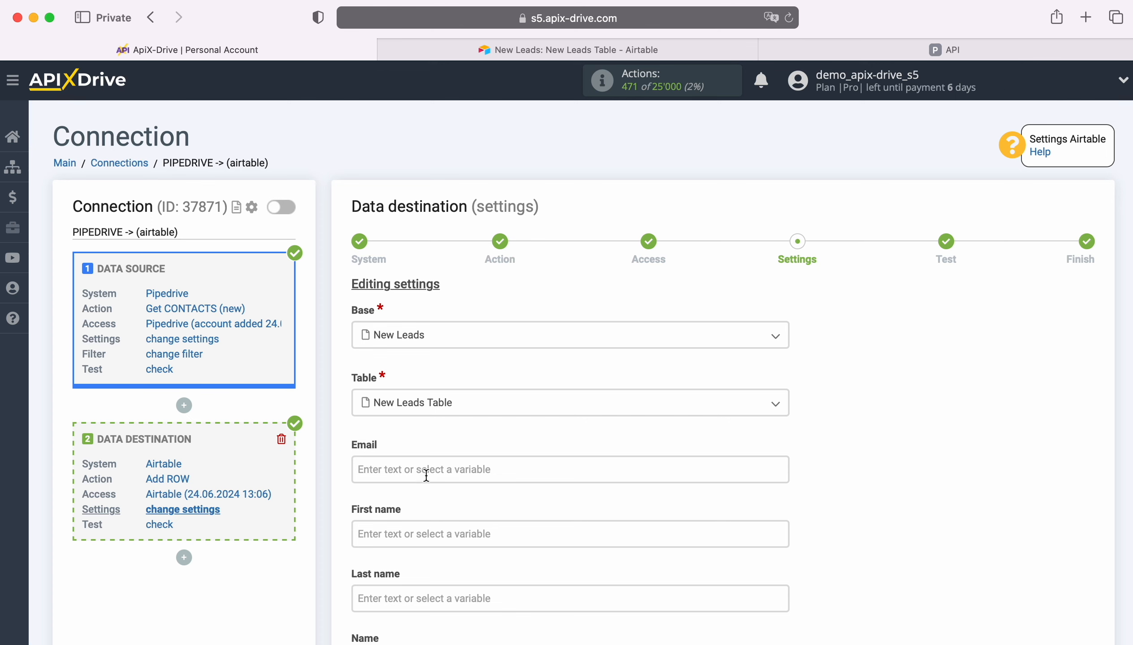
Map Email and First name to the Pipedrive contact's e-mail and first name variables
{"action": "left_click", "coordinate": [444, 481]}
{"action": "scroll", "coordinate": [572, 417], "scroll_direction": "down", "scroll_amount": 7}
{"action": "scroll", "coordinate": [633, 419], "scroll_direction": "down", "scroll_amount": 3}
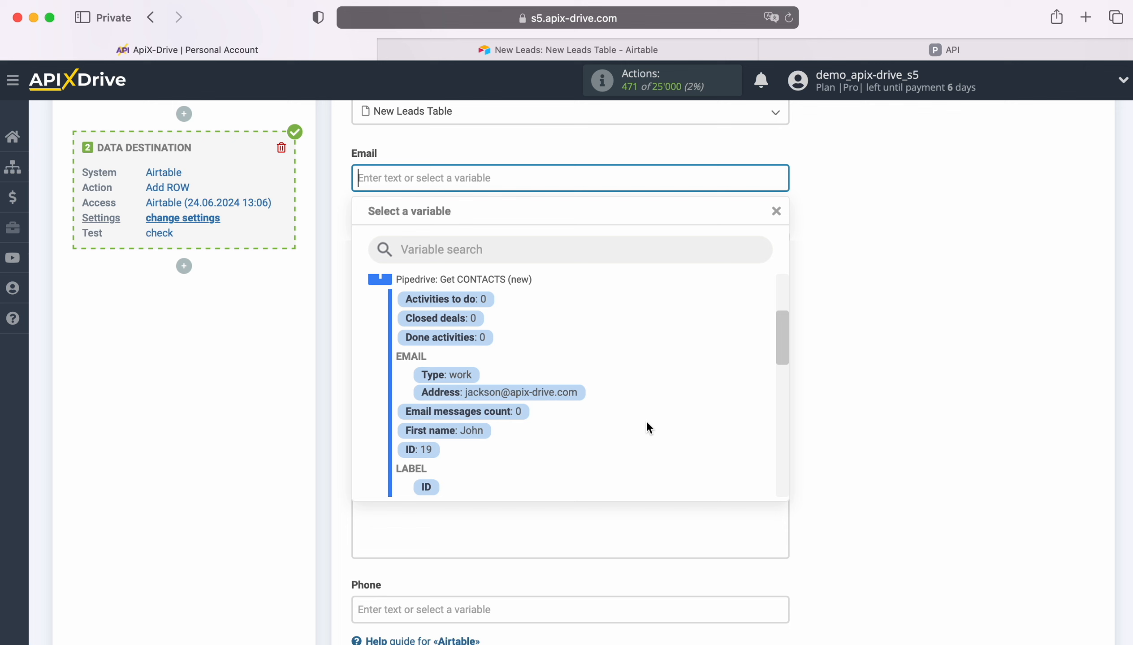
{"action": "left_click", "coordinate": [533, 393]}
{"action": "left_click", "coordinate": [453, 240]}
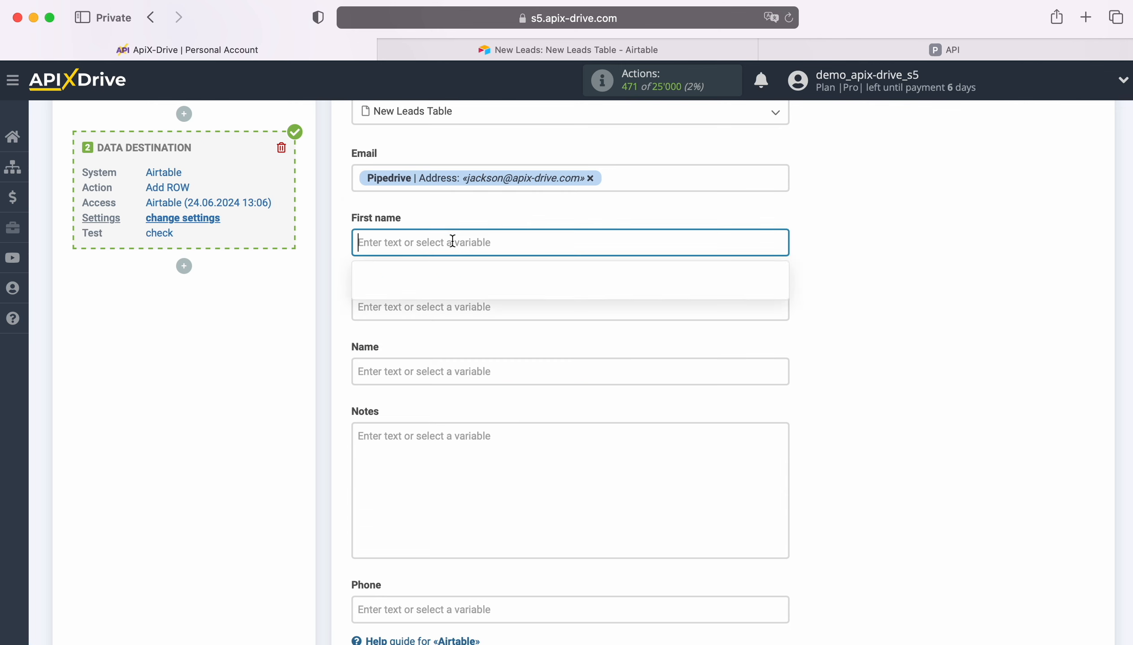
{"action": "scroll", "coordinate": [649, 390], "scroll_direction": "down", "scroll_amount": 3}
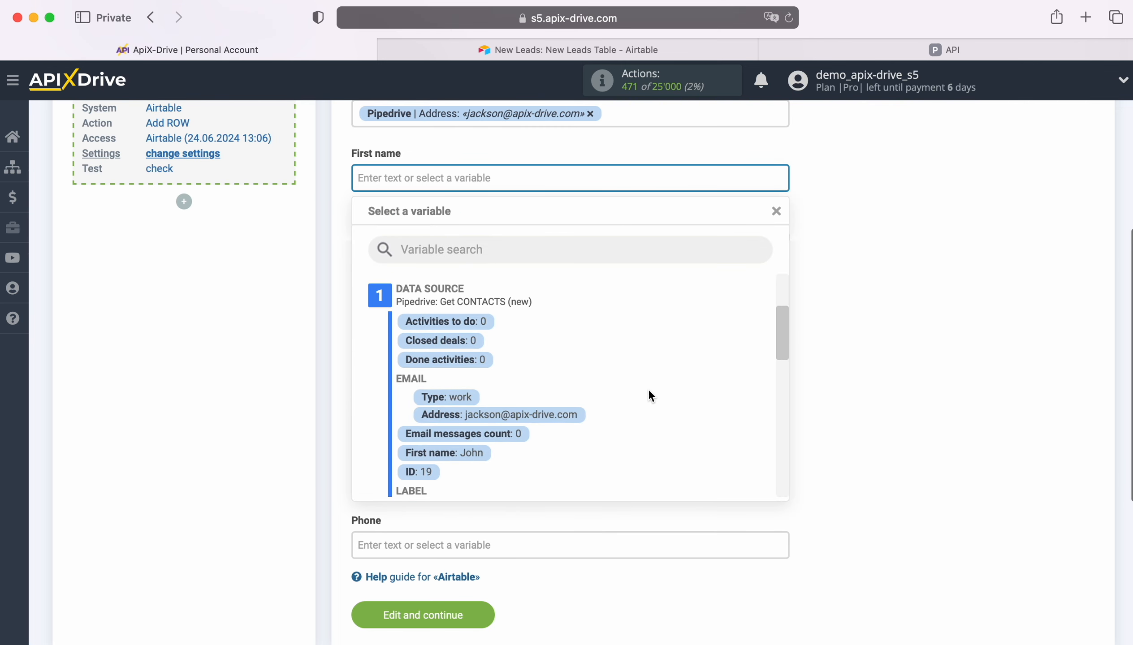
{"action": "scroll", "coordinate": [649, 391], "scroll_direction": "down", "scroll_amount": 2}
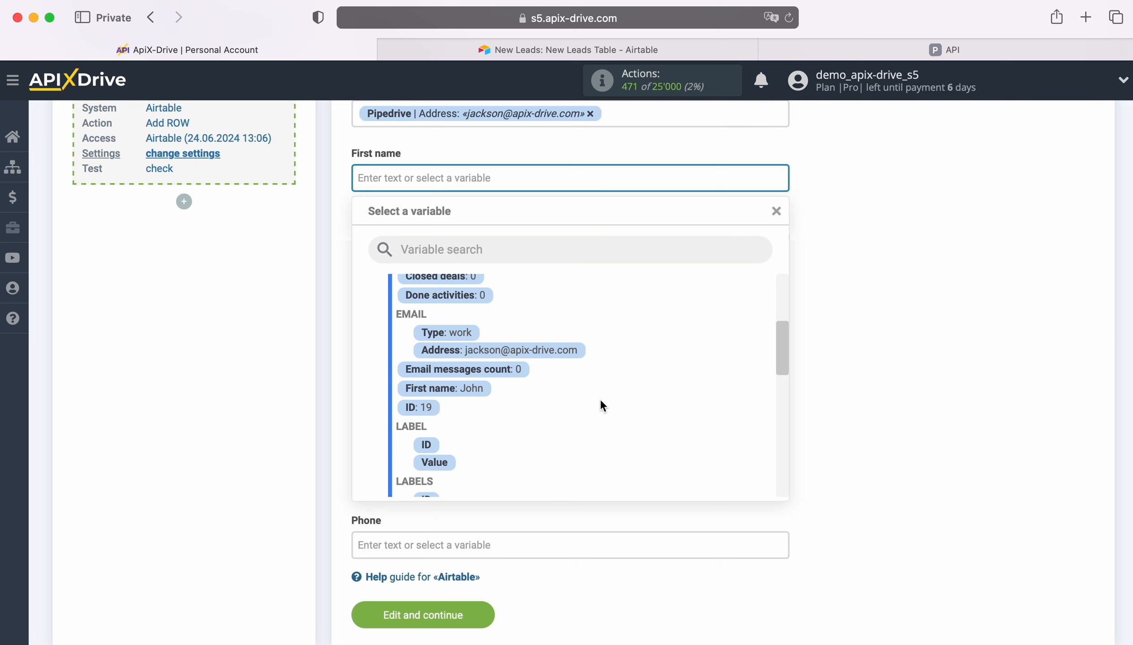
{"action": "left_click", "coordinate": [479, 389]}
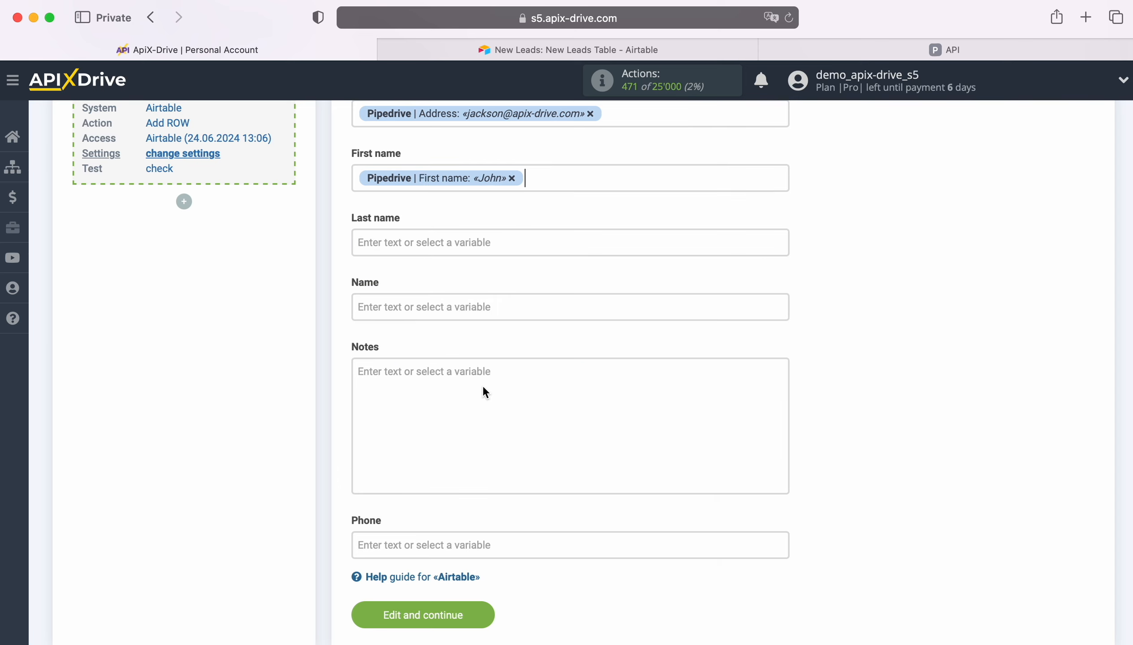
Map Last name and Name to the Pipedrive contact's last name and full name
{"action": "left_click", "coordinate": [437, 243]}
{"action": "scroll", "coordinate": [644, 431], "scroll_direction": "down", "scroll_amount": 6}
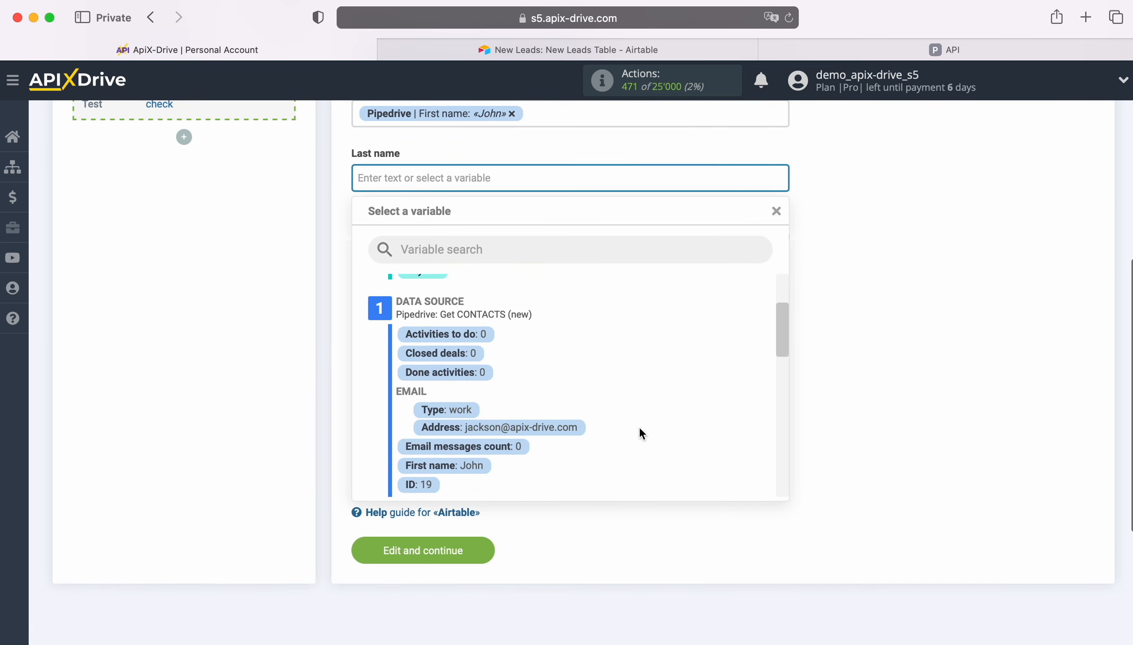
{"action": "scroll", "coordinate": [644, 424], "scroll_direction": "down", "scroll_amount": 4}
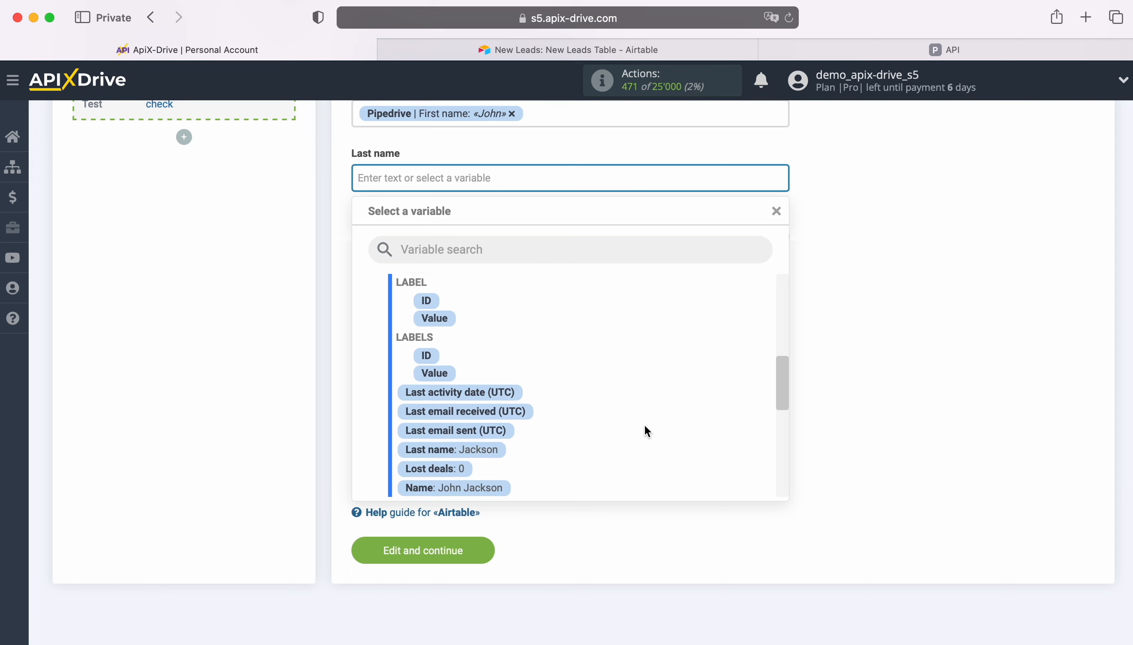
{"action": "left_click", "coordinate": [471, 411]}
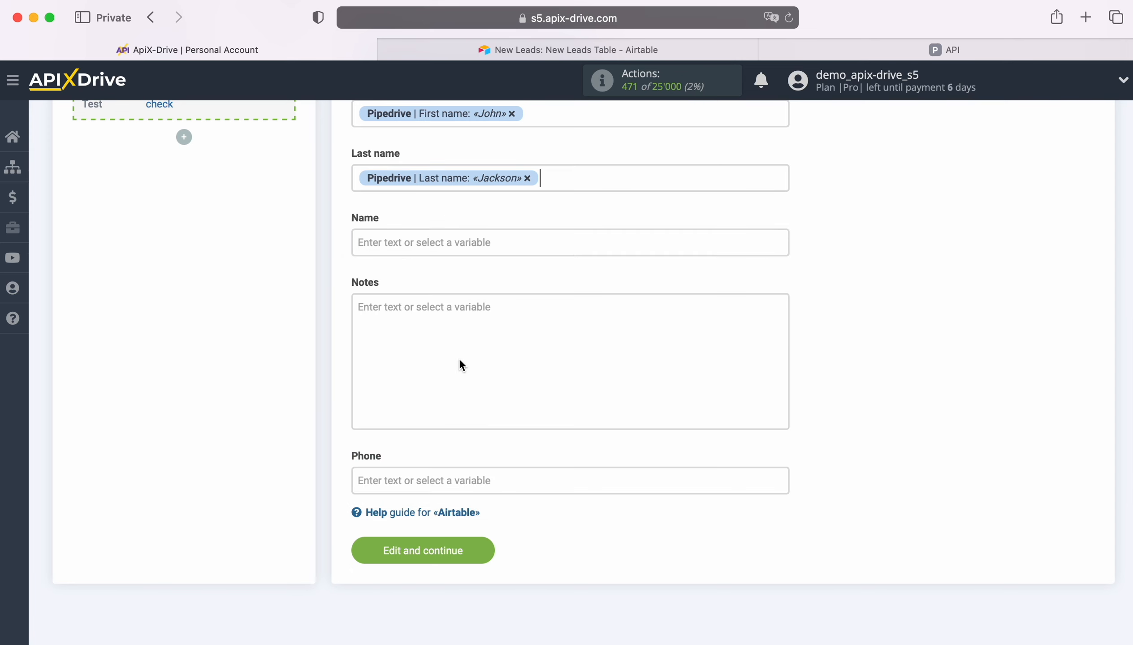
{"action": "left_click", "coordinate": [435, 243]}
{"action": "scroll", "coordinate": [601, 453], "scroll_direction": "down", "scroll_amount": 5}
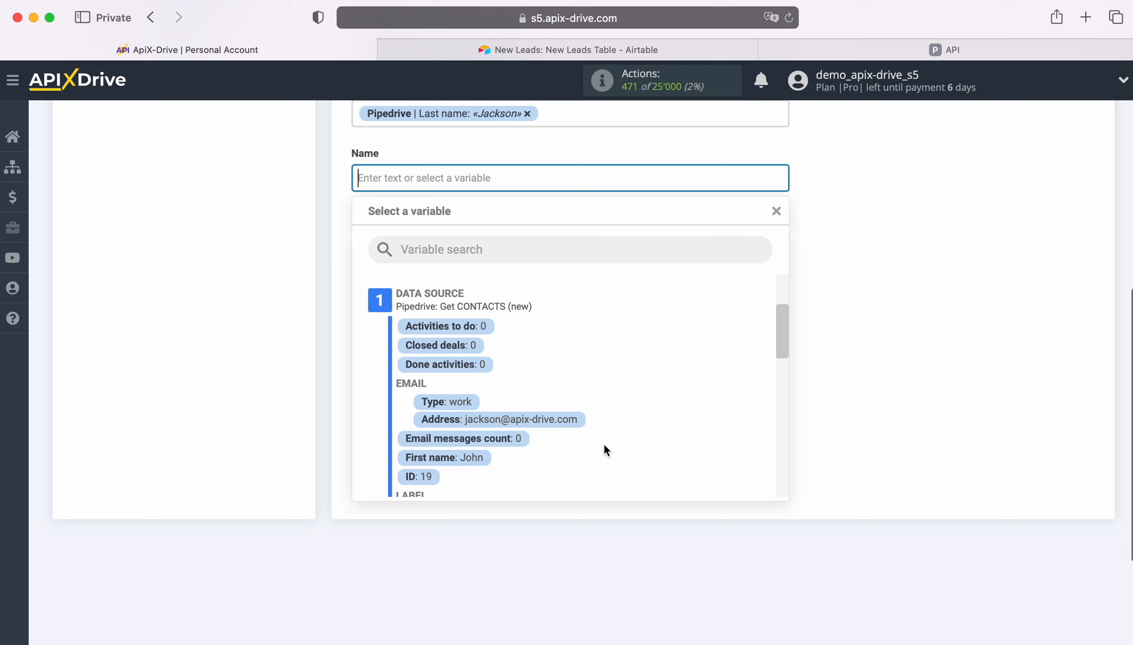
{"action": "scroll", "coordinate": [646, 444], "scroll_direction": "down", "scroll_amount": 5}
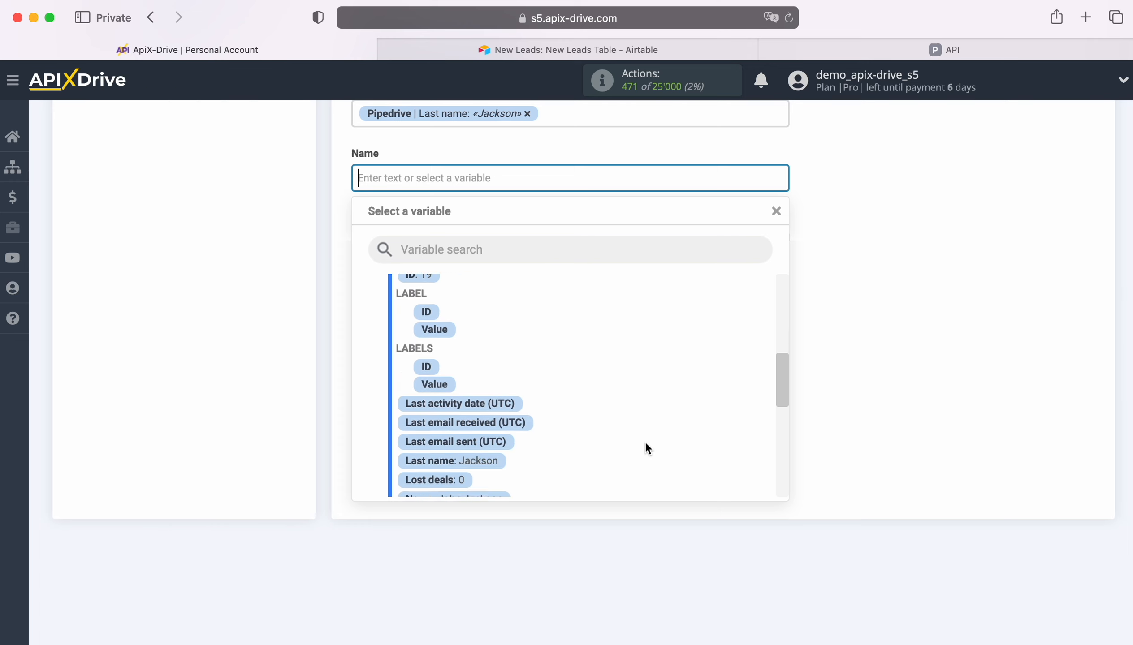
{"action": "left_click", "coordinate": [493, 405]}
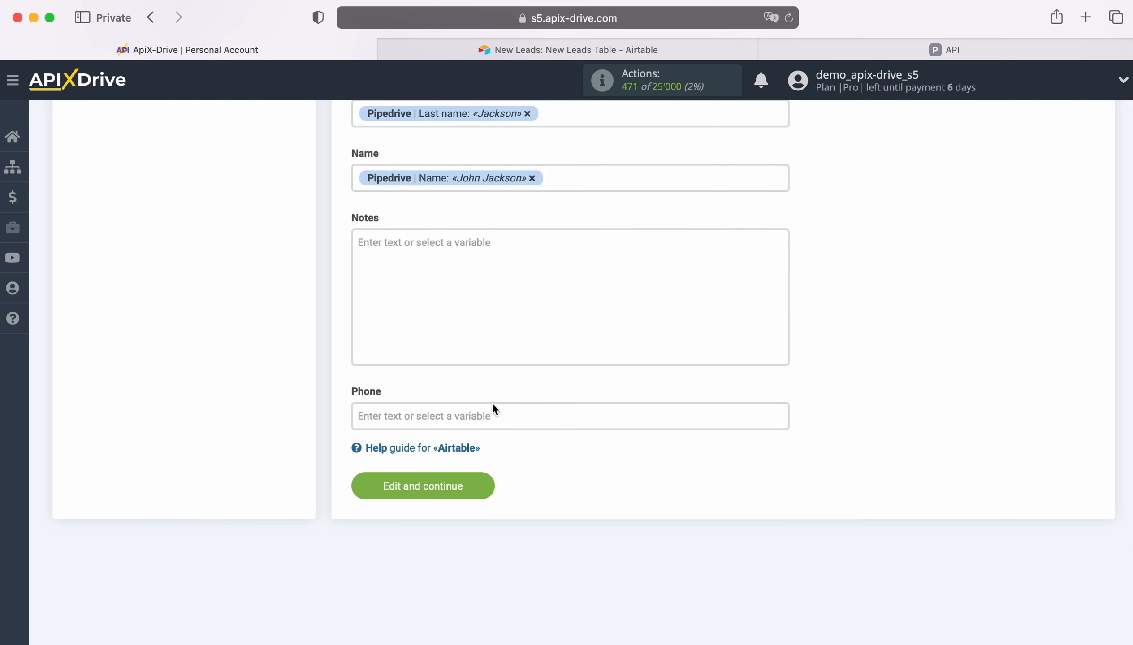
Enter 'New Contact from PipeDrive' in the Notes field
{"action": "left_click", "coordinate": [439, 261]}
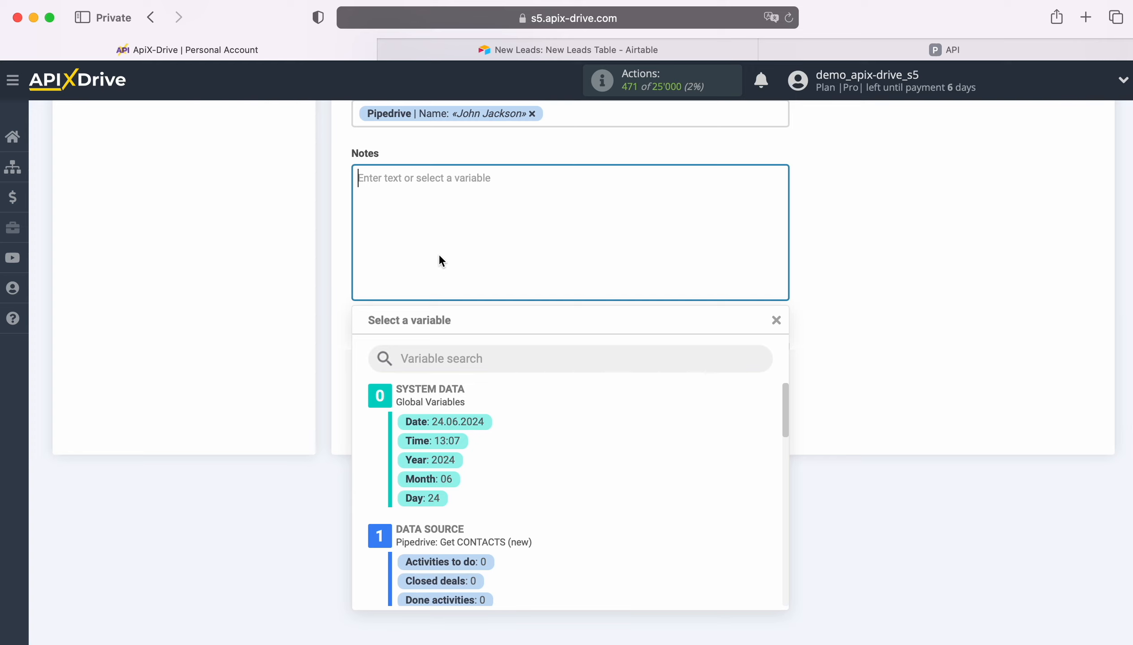
{"action": "type", "text": "New Contact fro"}
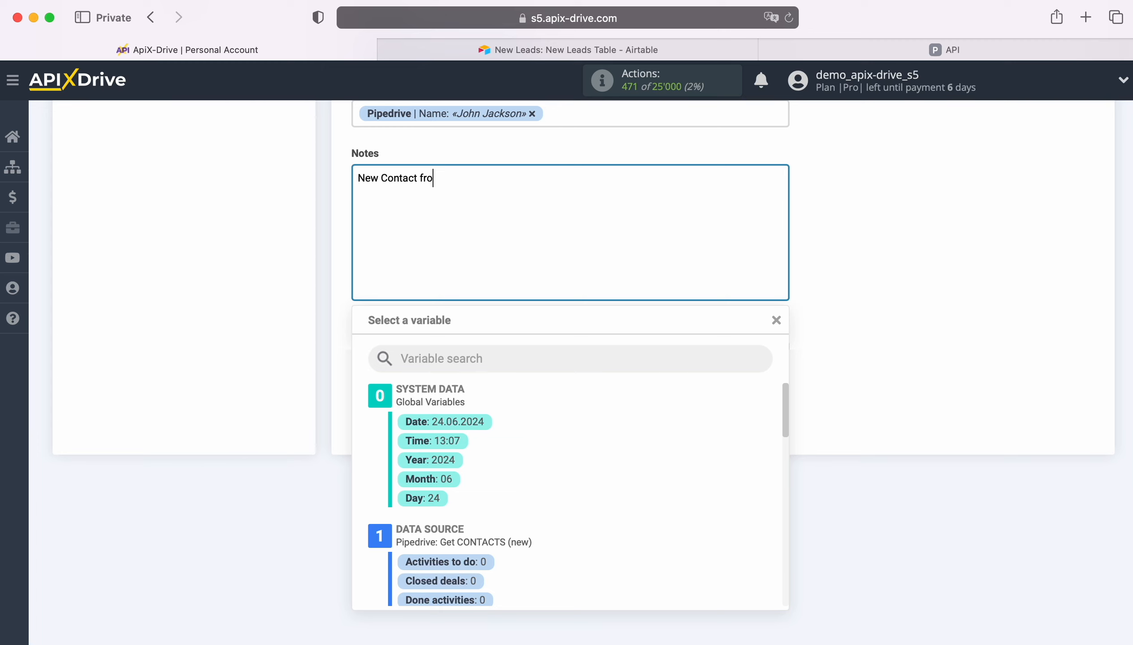
{"action": "type", "text": "m PipeDrive"}
{"action": "left_click", "coordinate": [207, 271]}
Map Phone to the Pipedrive contact's phone Address variable
{"action": "left_click", "coordinate": [410, 354]}
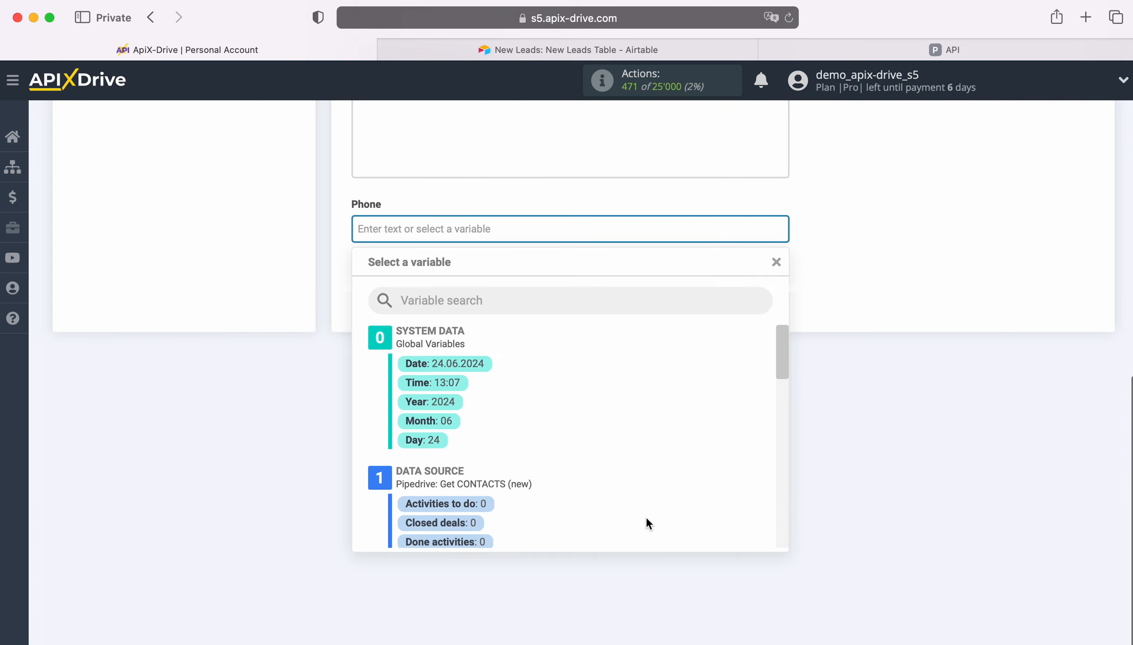
{"action": "scroll", "coordinate": [646, 516], "scroll_direction": "down", "scroll_amount": 8}
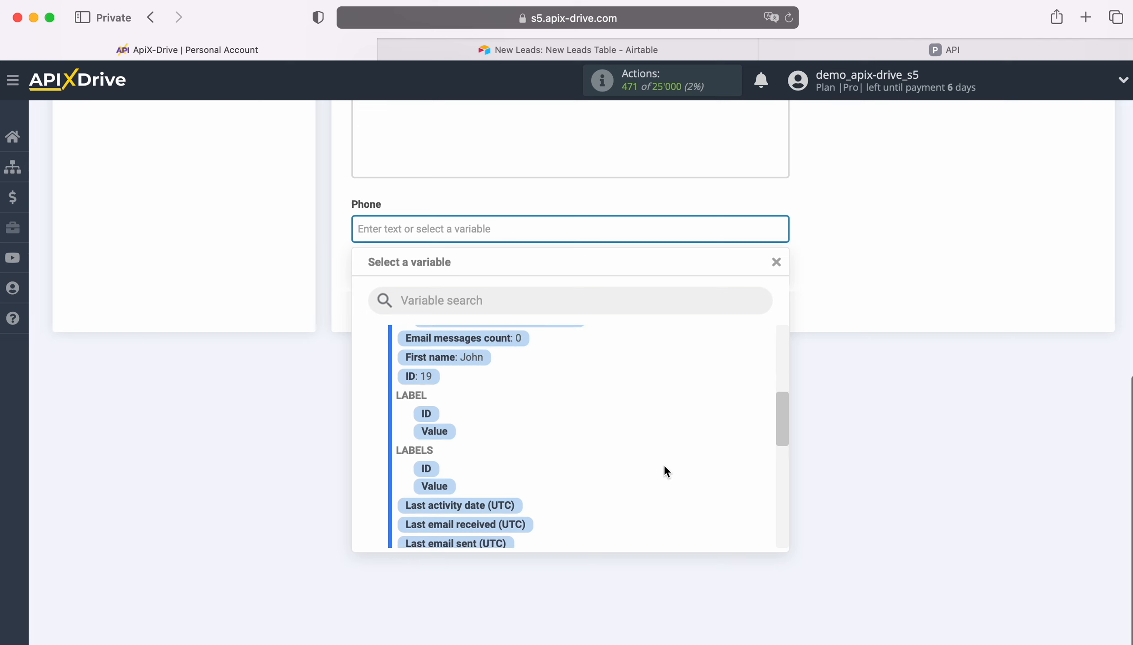
{"action": "scroll", "coordinate": [664, 465], "scroll_direction": "down", "scroll_amount": 5}
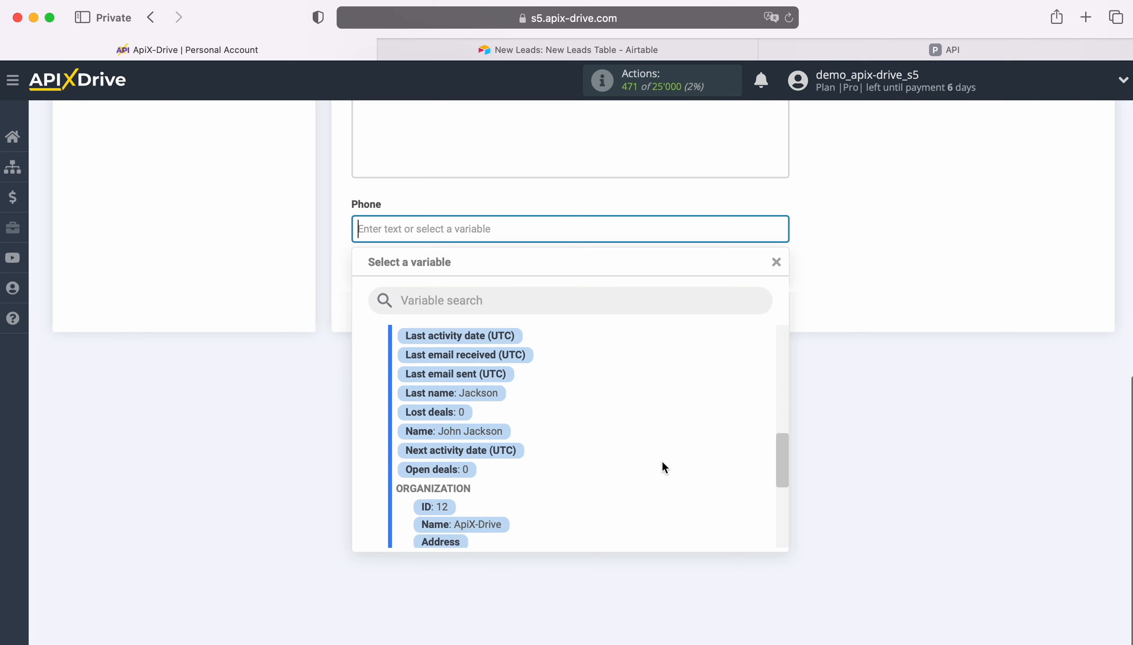
{"action": "scroll", "coordinate": [663, 465], "scroll_direction": "down", "scroll_amount": 5}
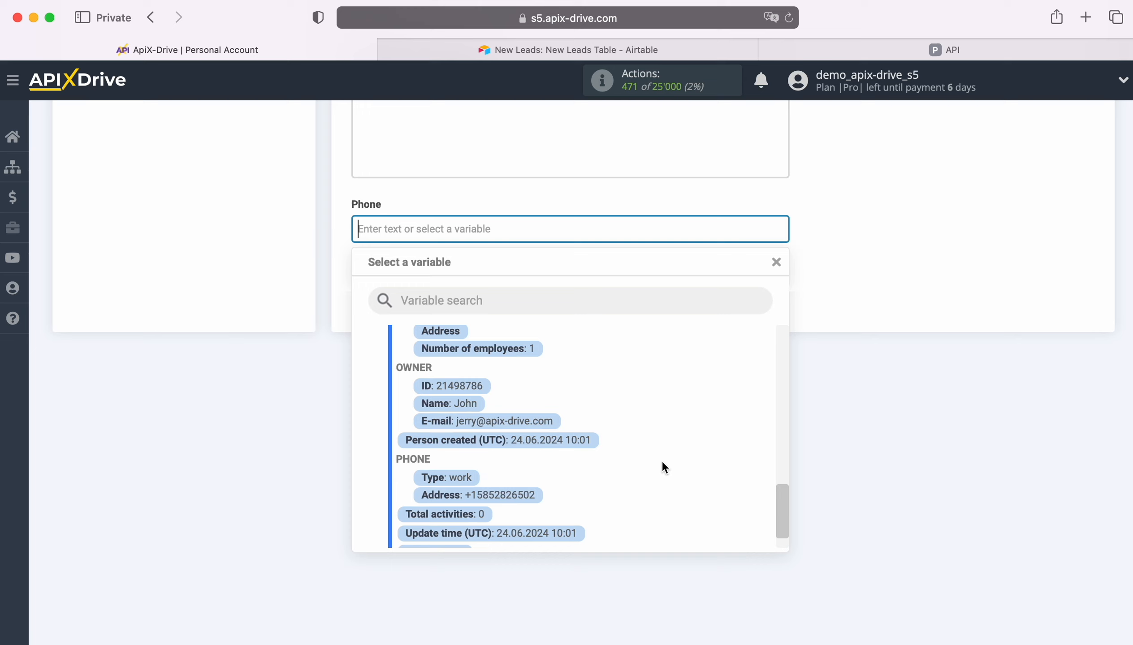
{"action": "scroll", "coordinate": [661, 460], "scroll_direction": "down", "scroll_amount": 1}
{"action": "left_click", "coordinate": [523, 475]}
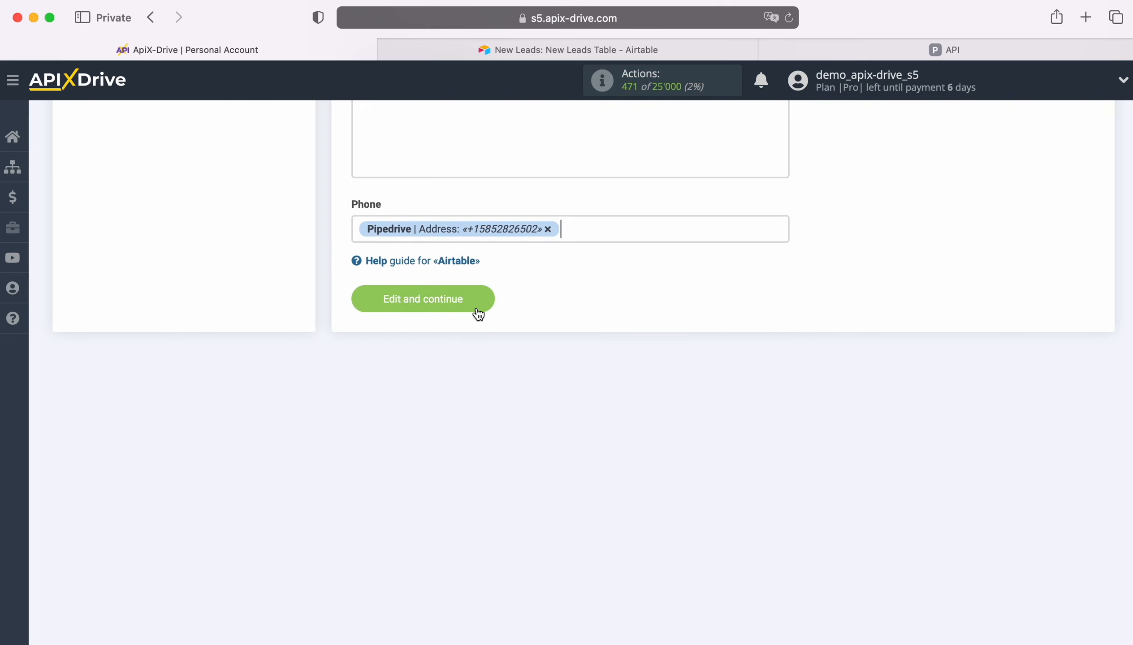
Save the field mapping, send the test contact to Airtable, and verify the new row in New Leads Table
{"action": "left_click", "coordinate": [476, 309]}
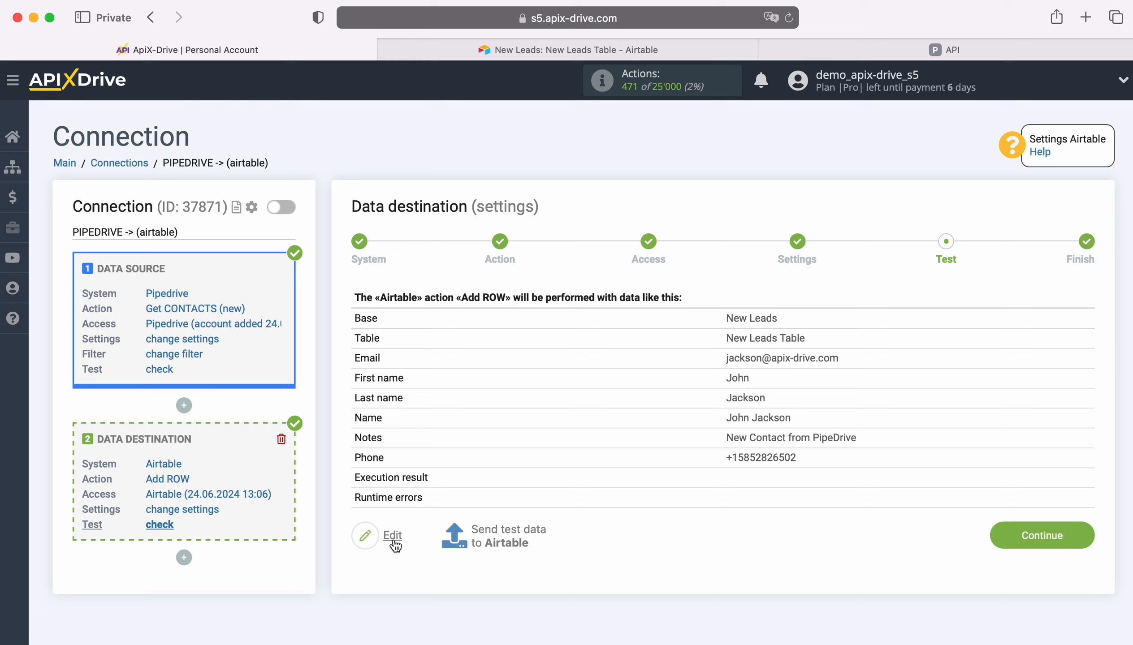
{"action": "left_click", "coordinate": [507, 530]}
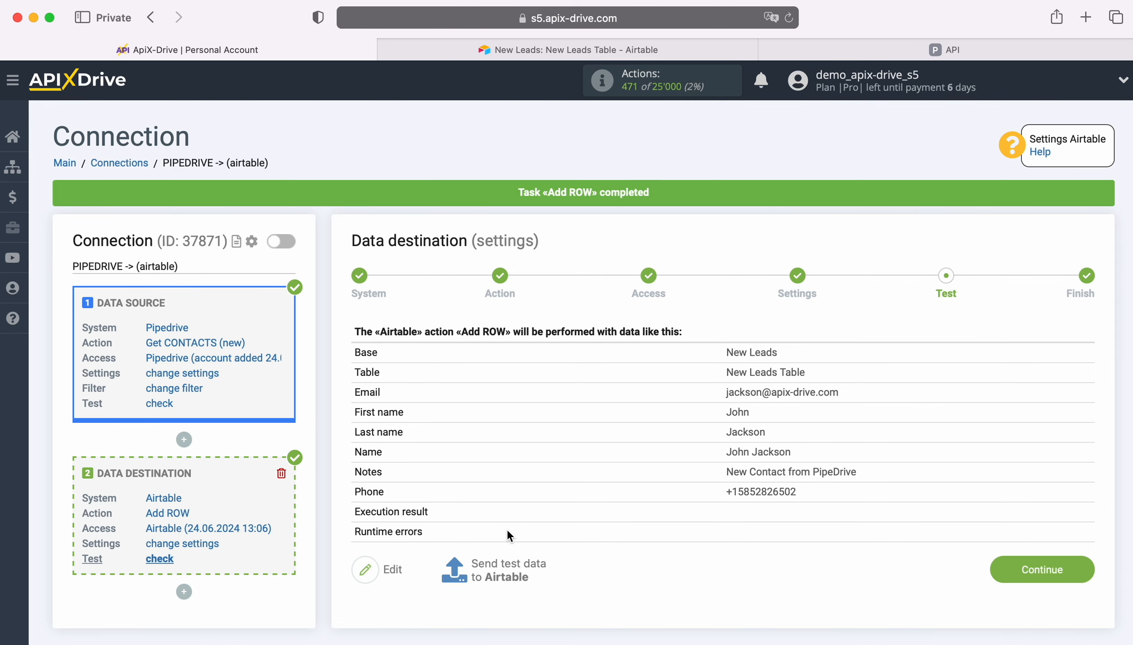
{"action": "left_click", "coordinate": [479, 50]}
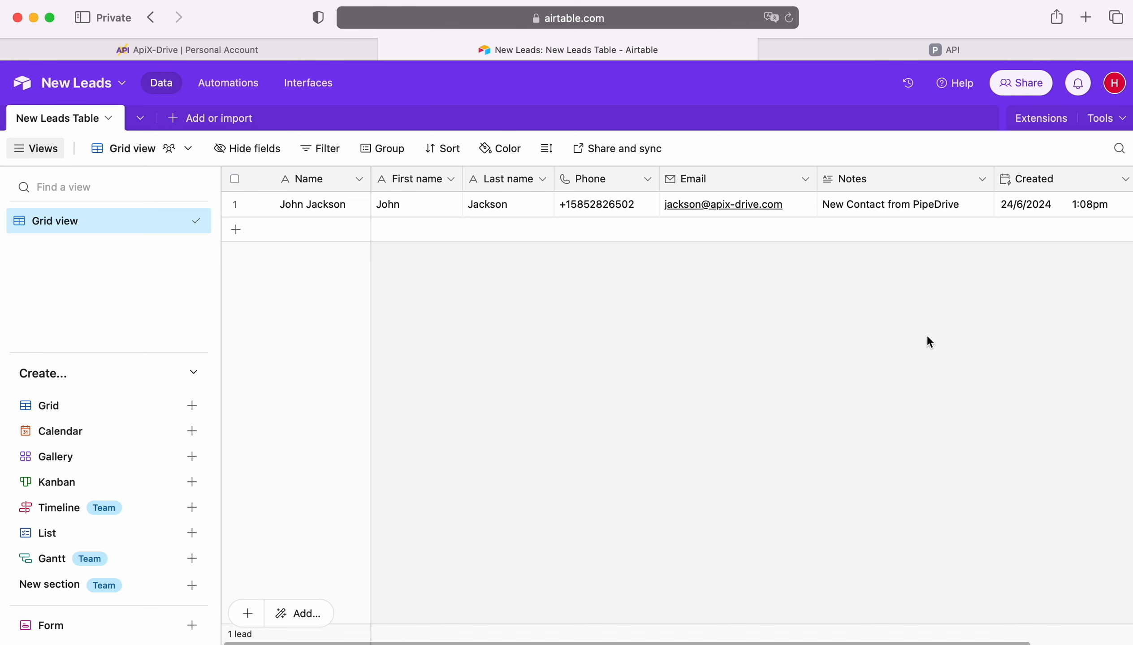
{"action": "left_click", "coordinate": [201, 48]}
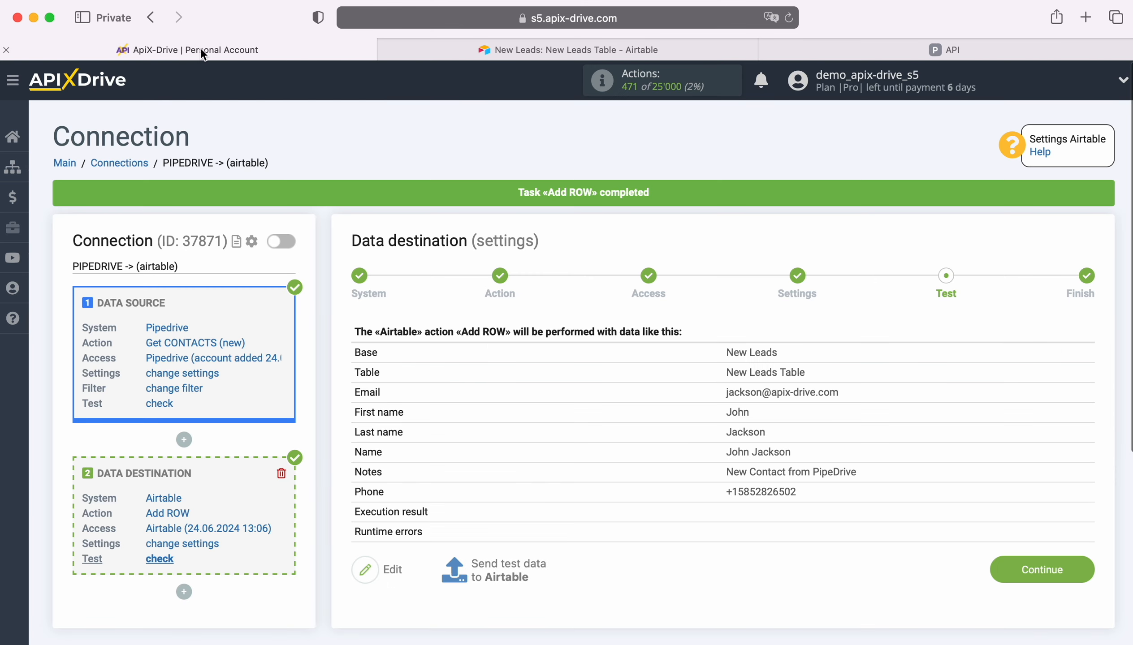
Finish the destination setup, enable auto-update, and set the connection's update interval to 5 minutes
{"action": "left_click", "coordinate": [1080, 569]}
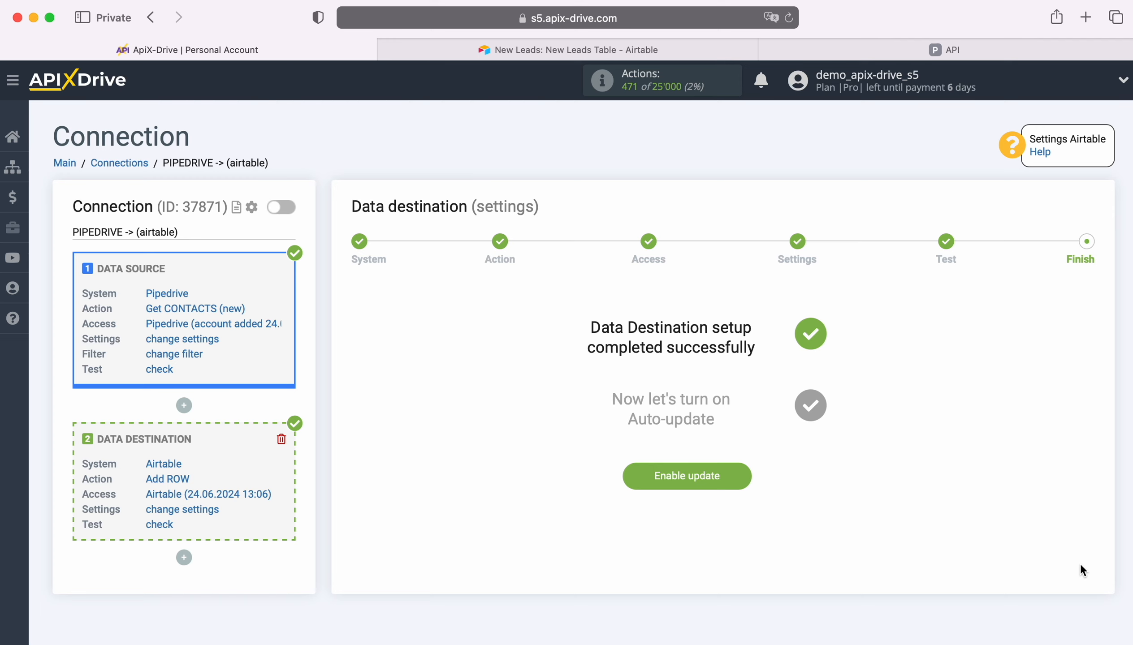
{"action": "left_click", "coordinate": [744, 473]}
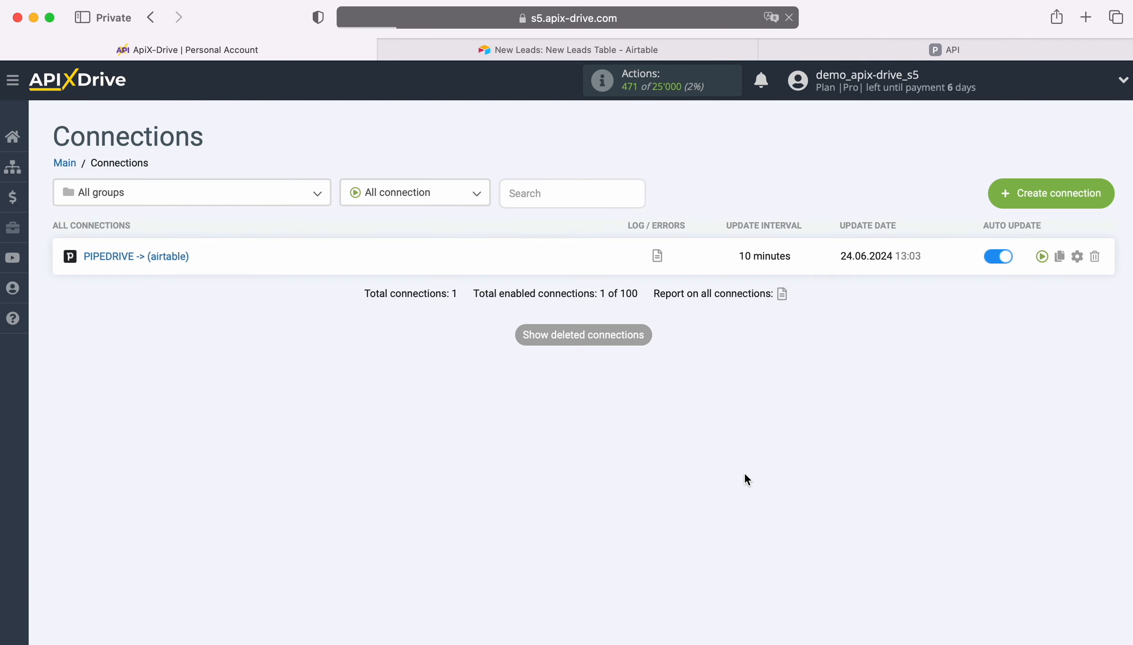
{"action": "left_click", "coordinate": [1076, 256]}
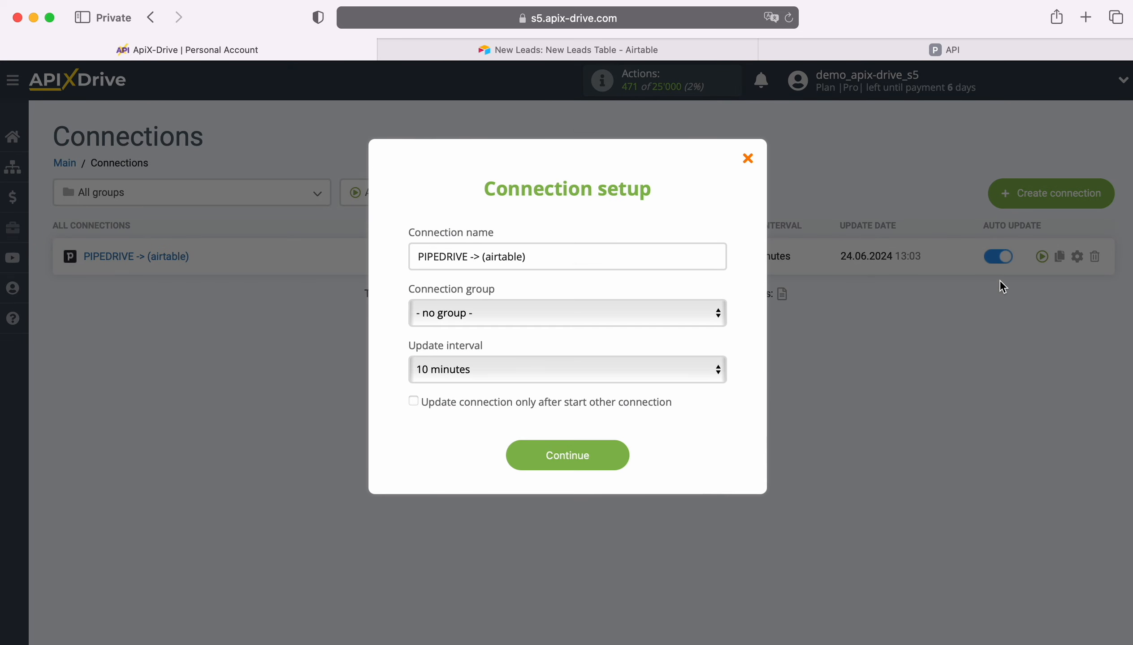
{"action": "left_click", "coordinate": [627, 364]}
{"action": "left_click", "coordinate": [582, 346]}
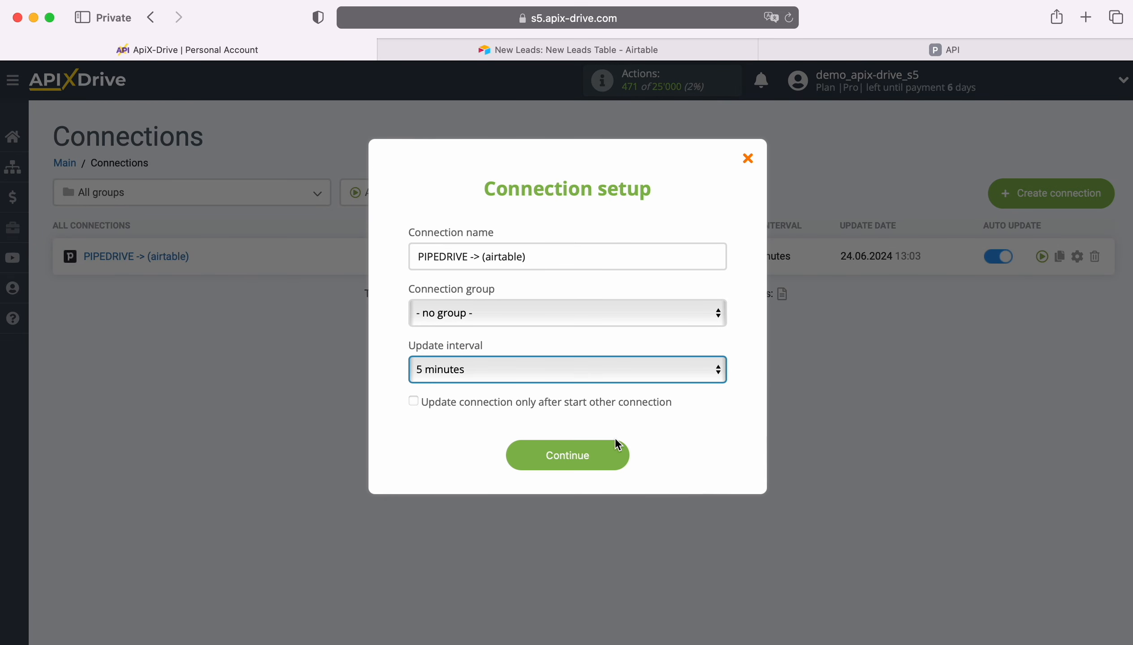
{"action": "left_click", "coordinate": [617, 455]}
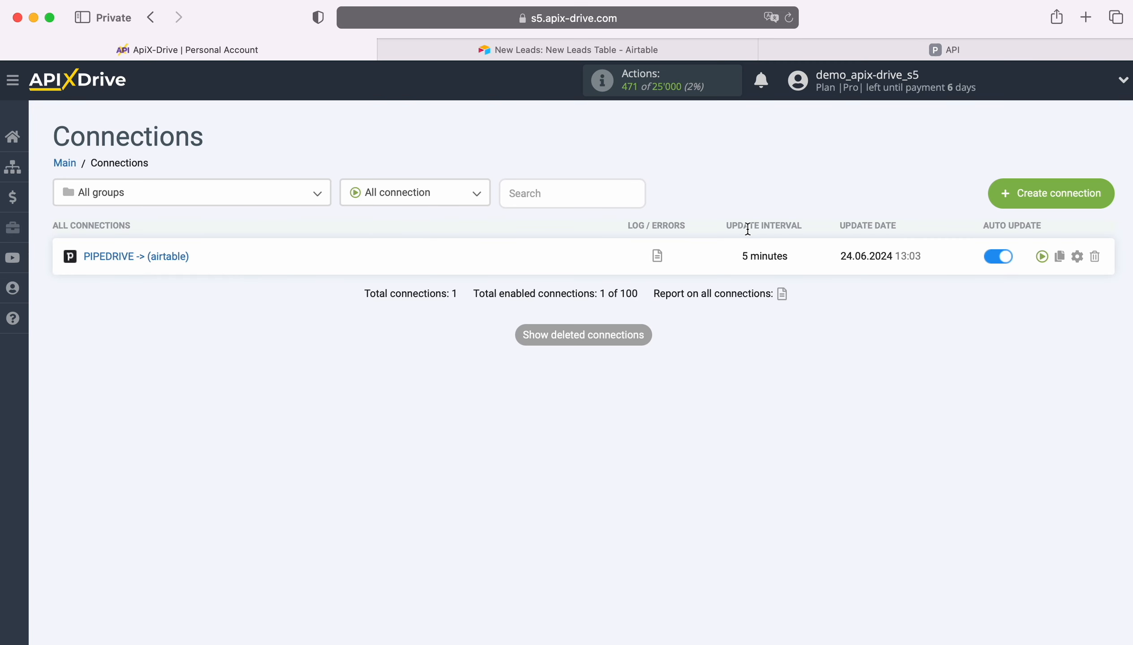